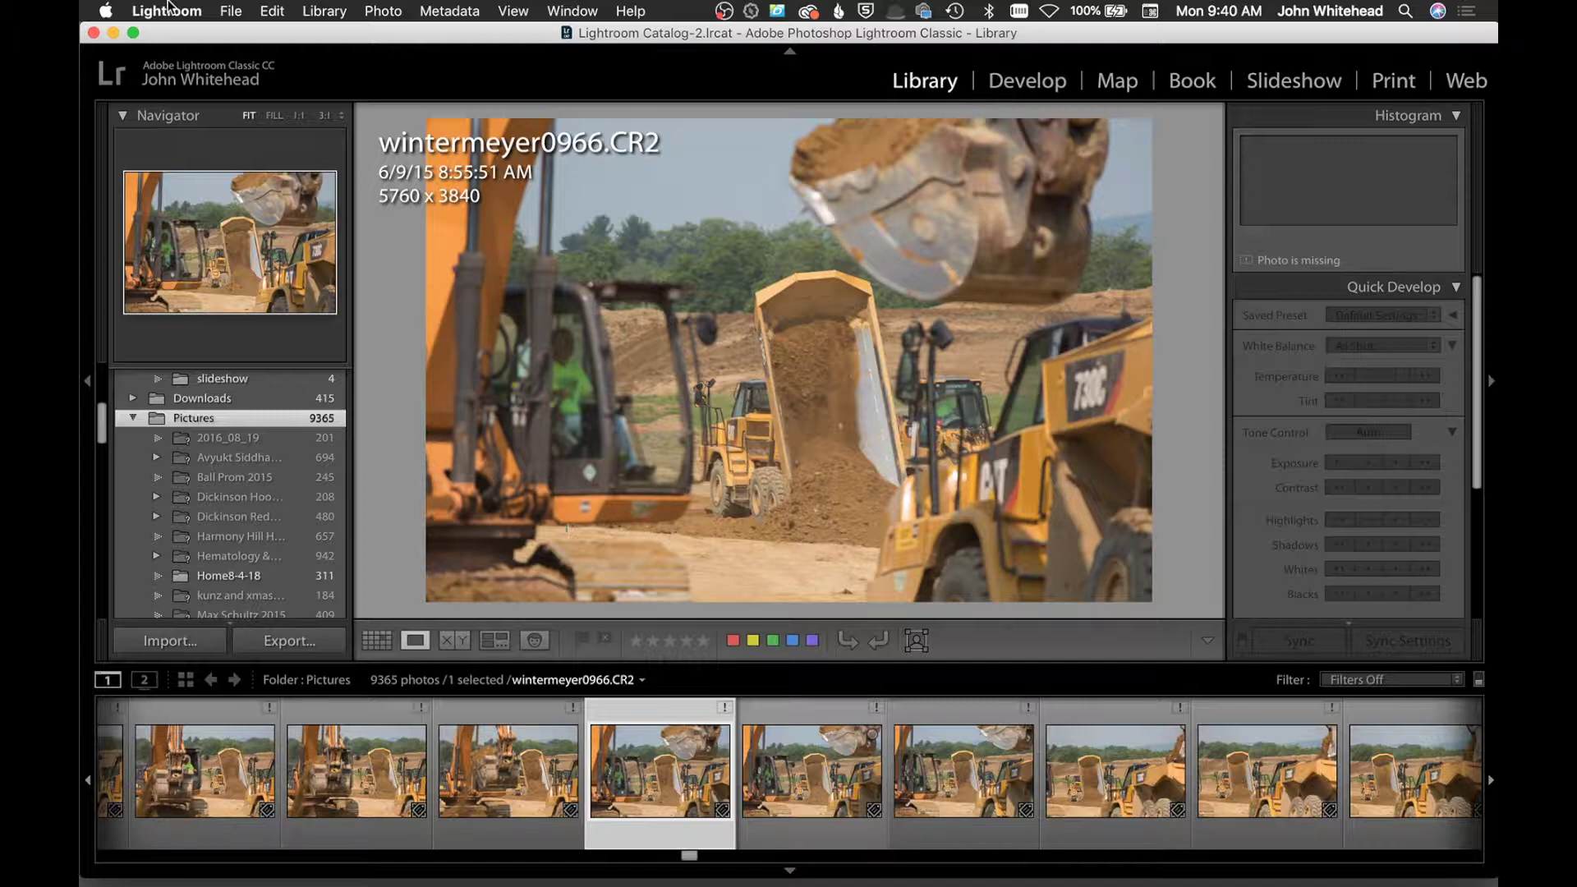
# Open the Lightroom application menu that lists Preferences and Catalog Settings
pyautogui.click(168, 8)
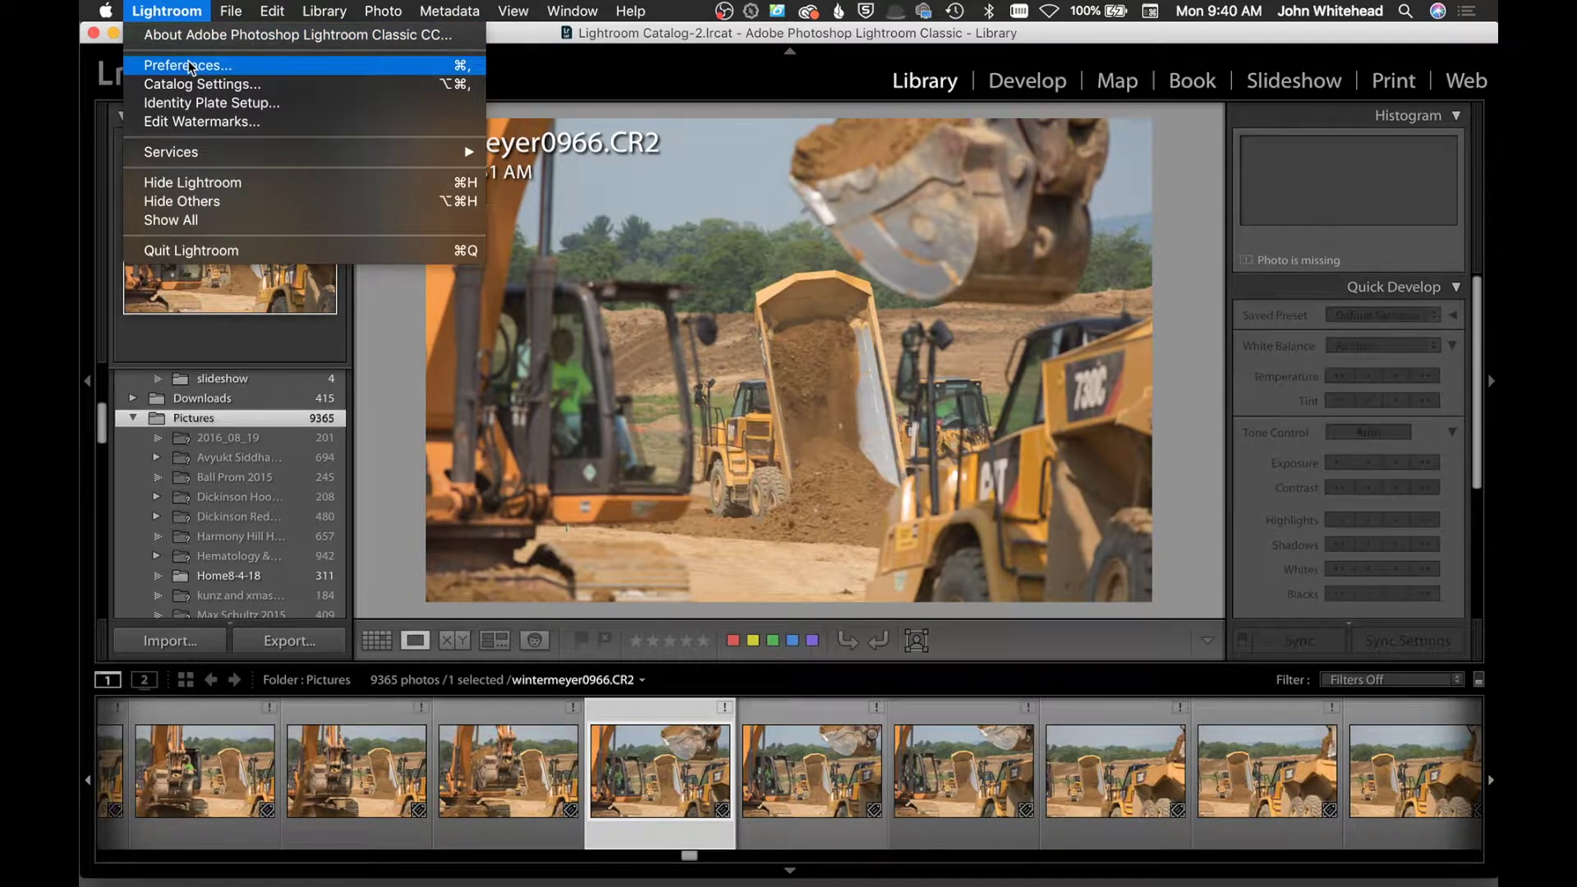
# Open Preferences and keep the General tab's startup catalog set to Load most recent catalog
pyautogui.click(455, 67)
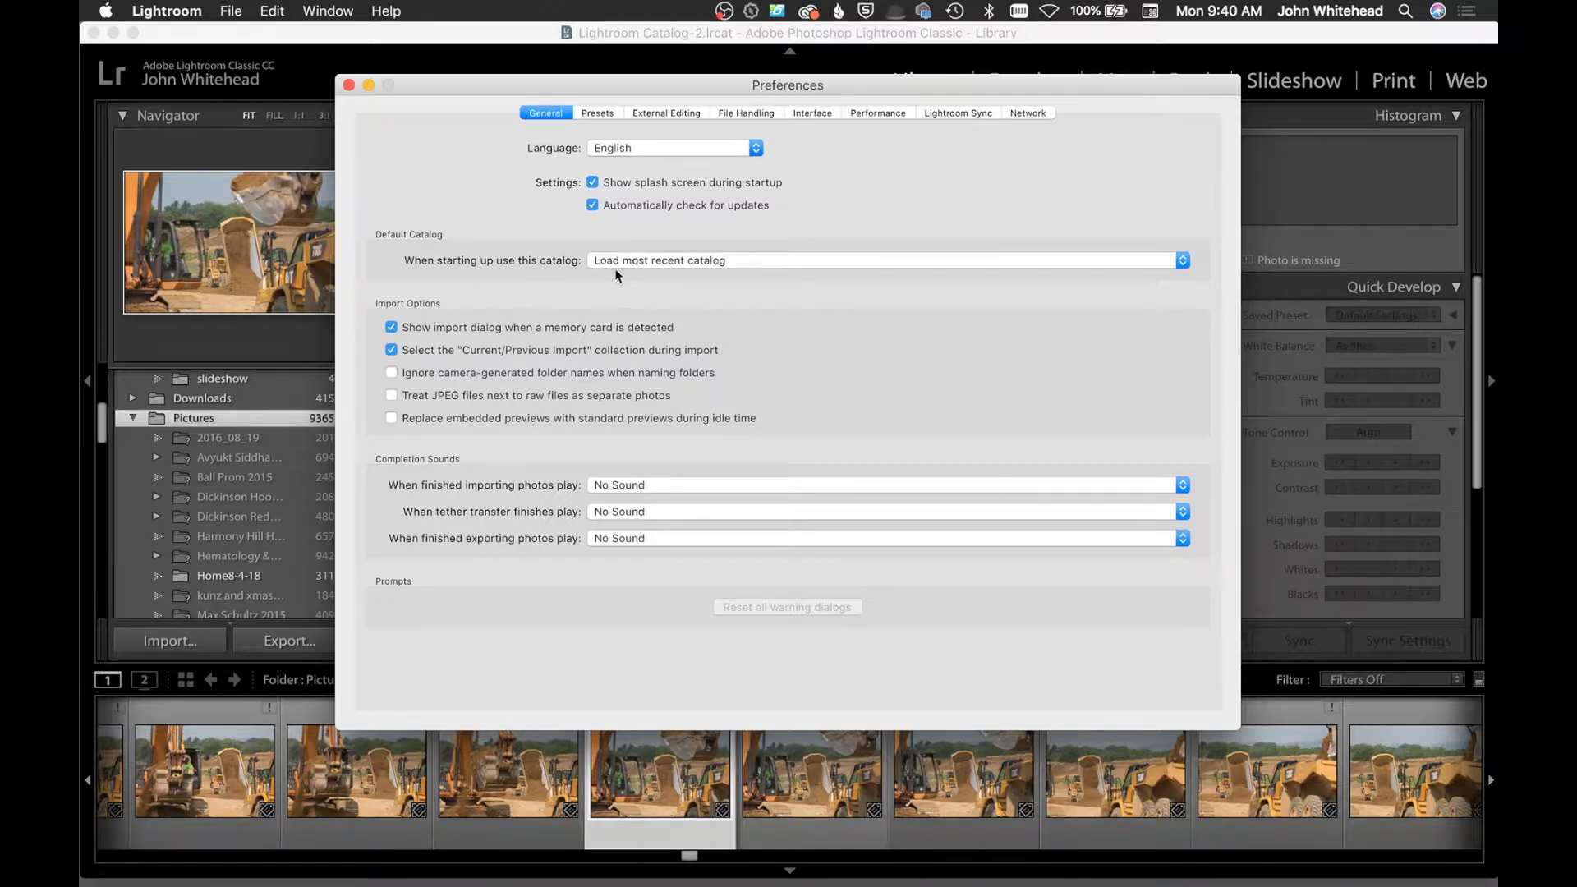
pyautogui.click(677, 260)
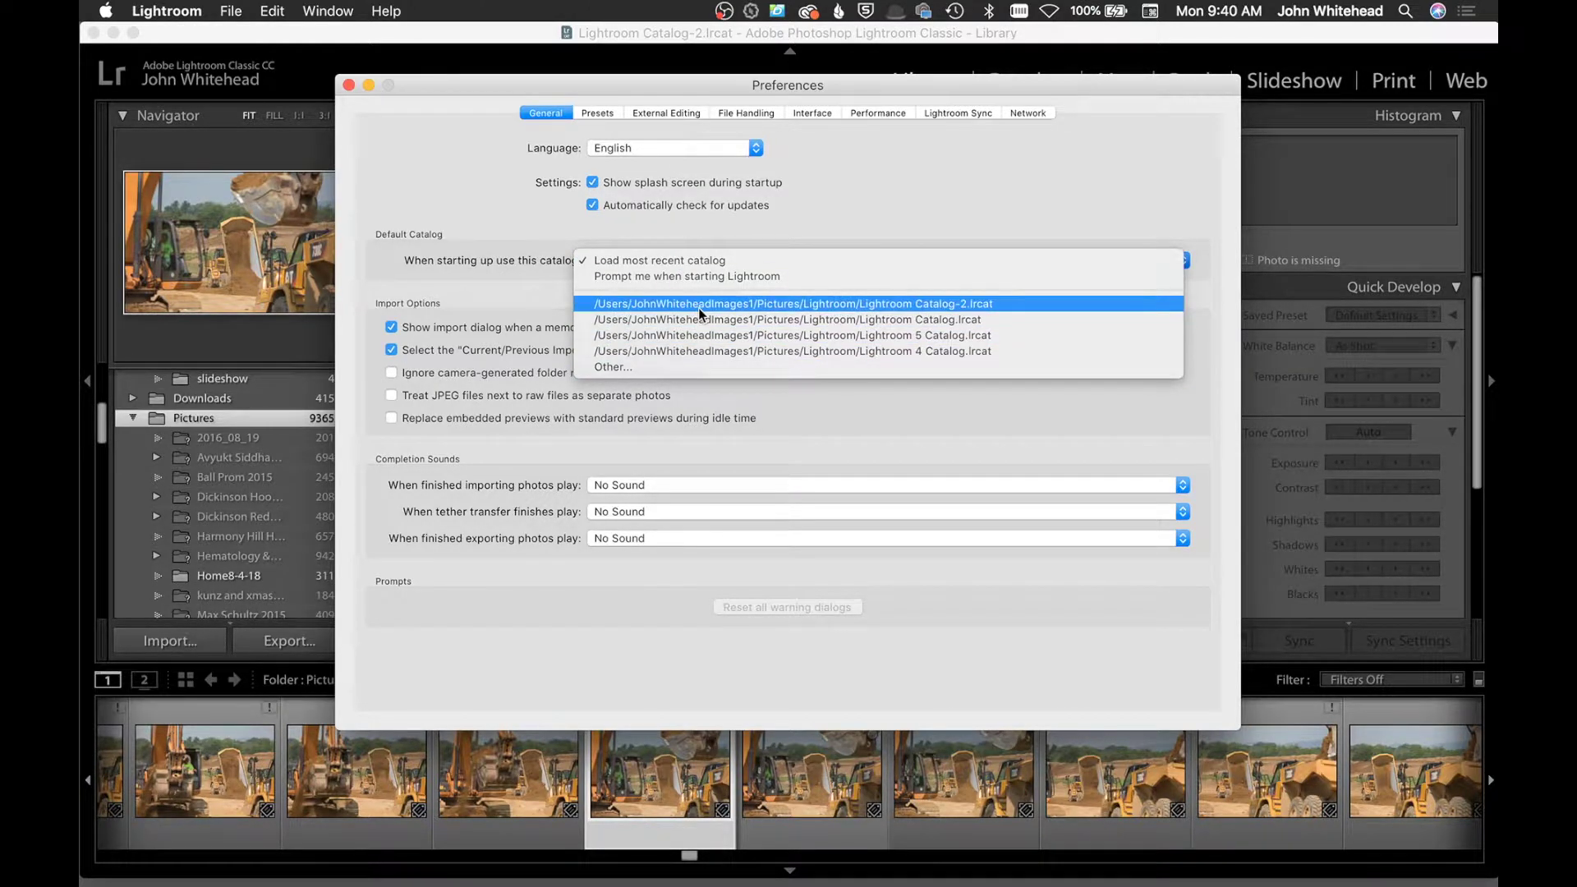
pyautogui.click(919, 173)
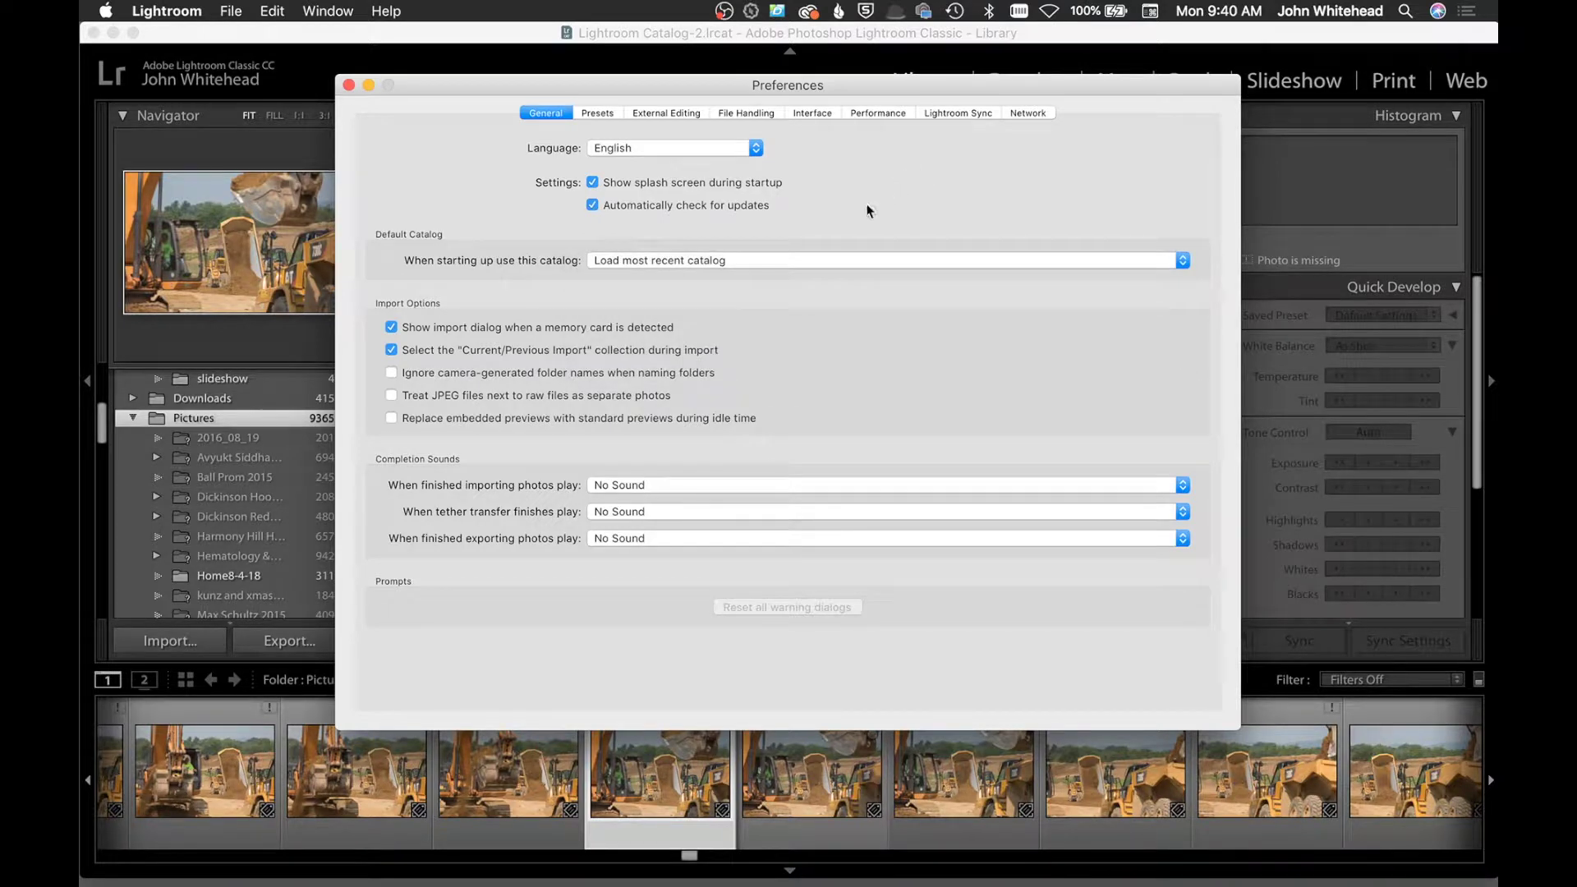
pyautogui.click(716, 259)
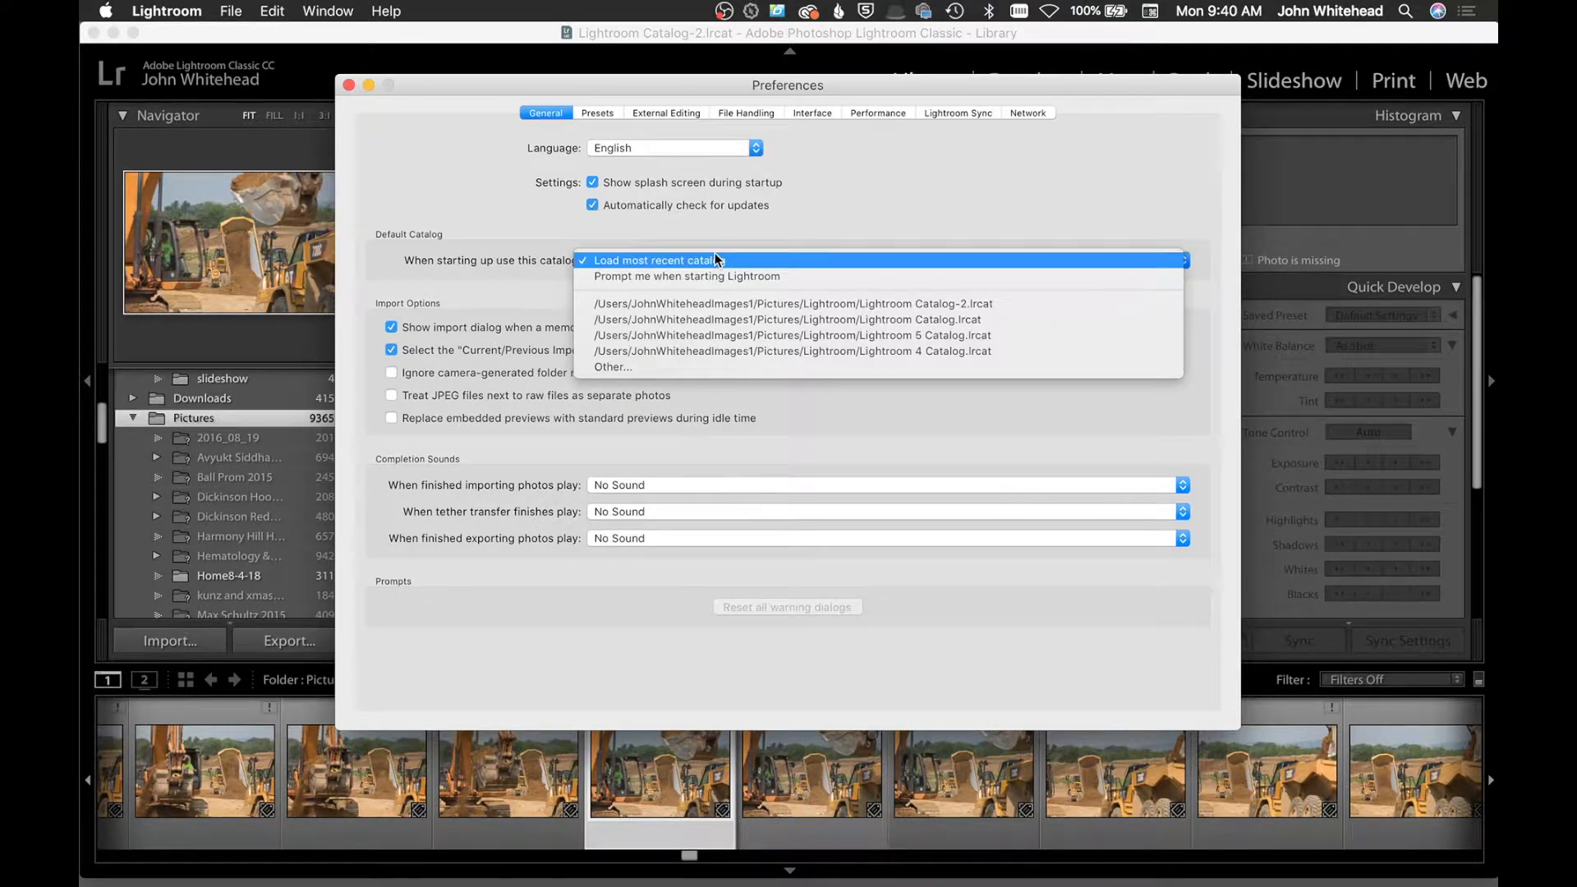
pyautogui.click(714, 256)
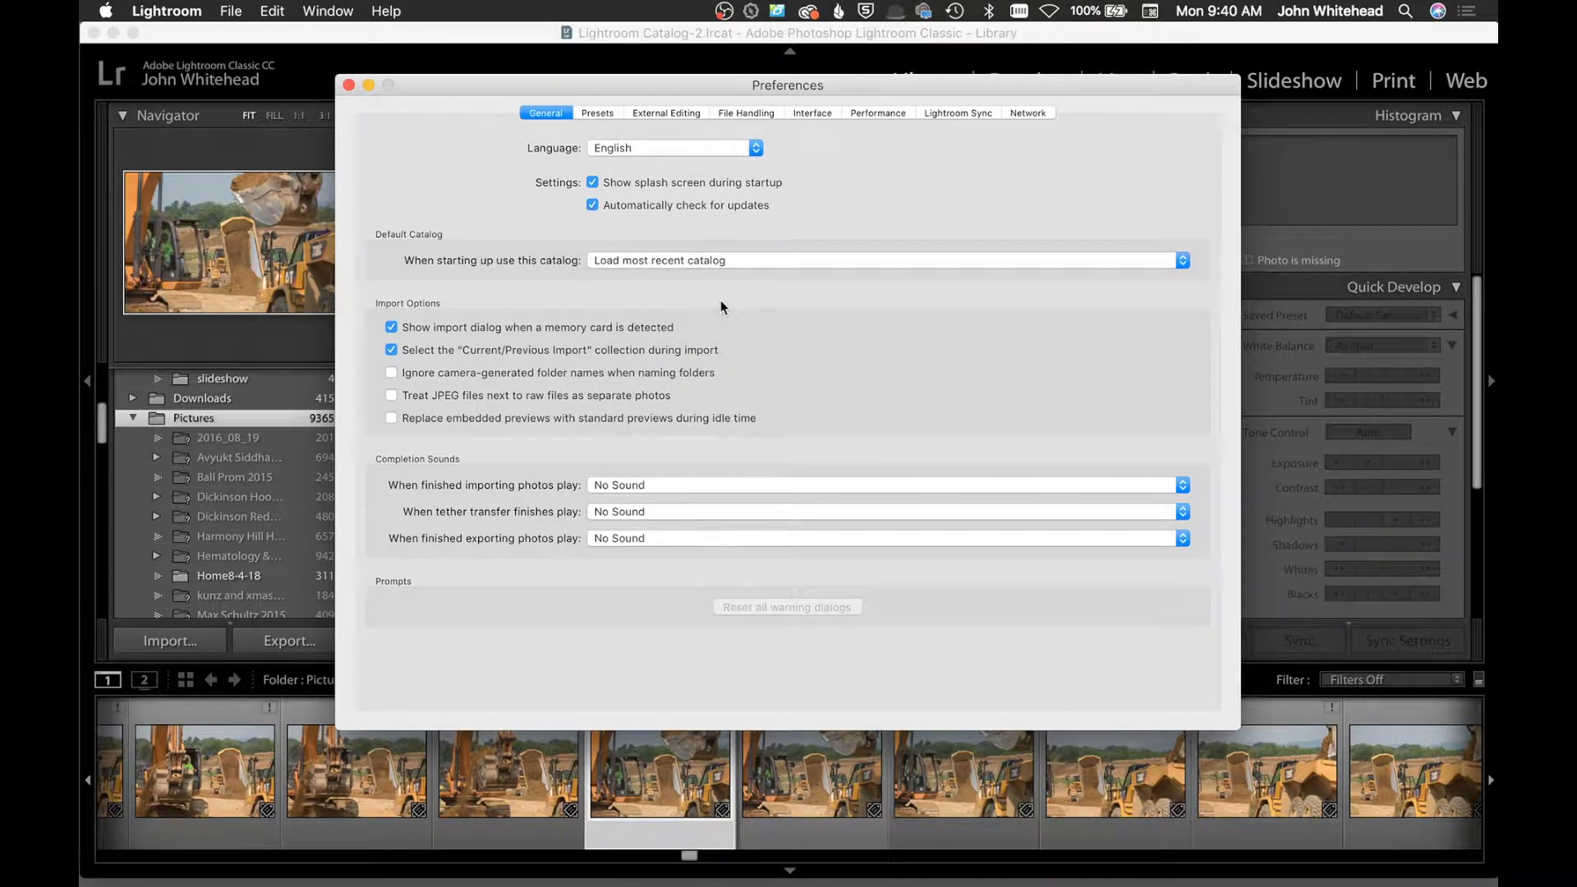
pyautogui.click(725, 259)
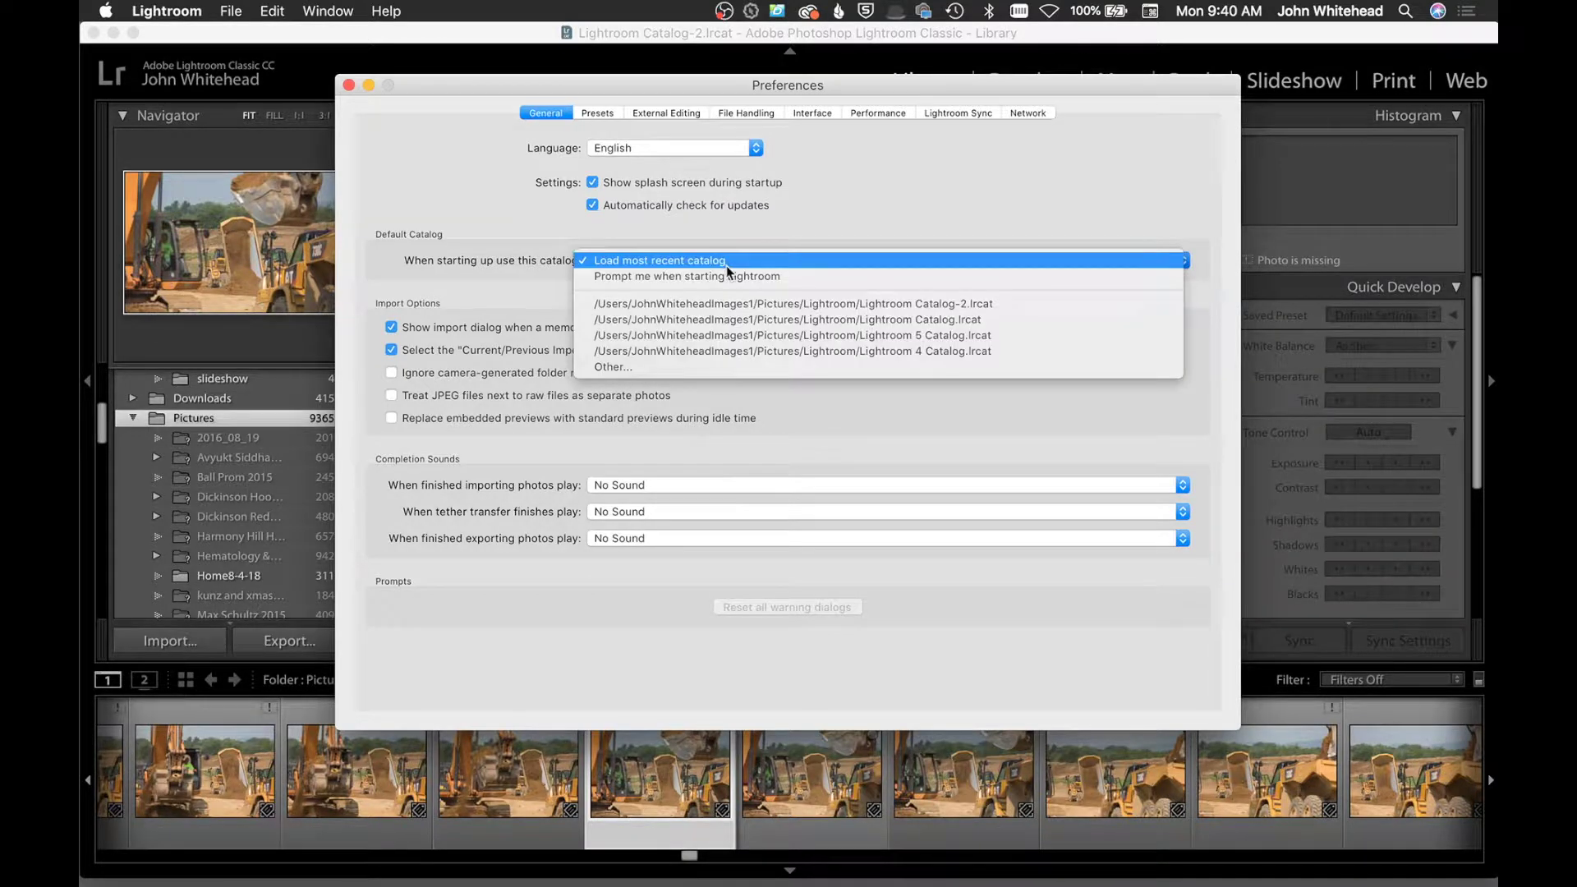
pyautogui.click(776, 202)
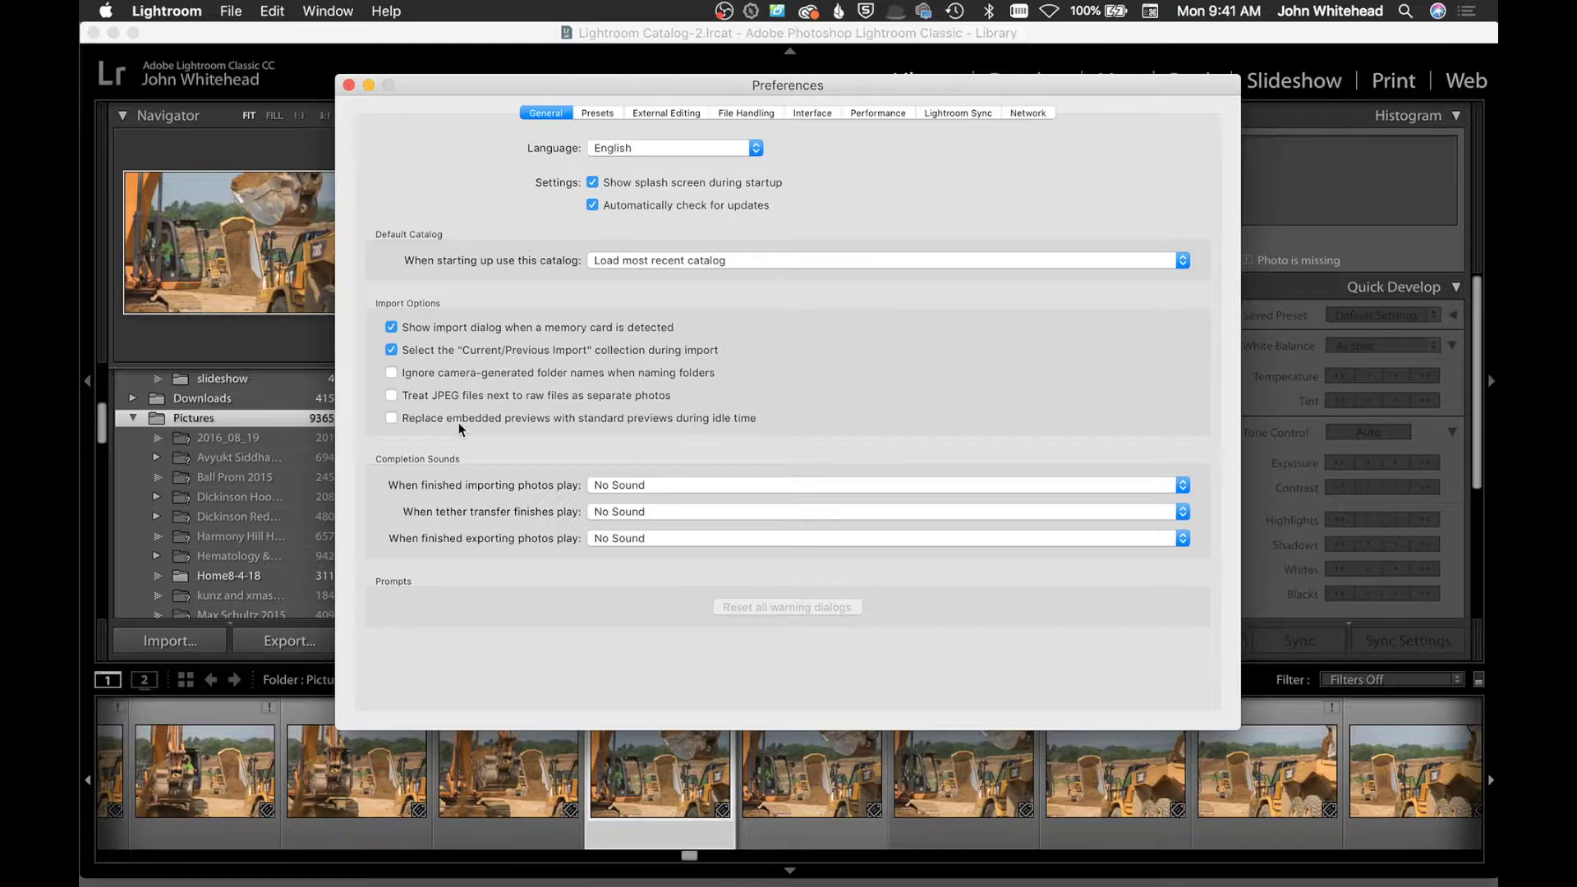
pyautogui.click(392, 396)
pyautogui.click(680, 485)
pyautogui.click(680, 484)
# Switch the Preferences dialog to the Presets tab
pyautogui.click(599, 108)
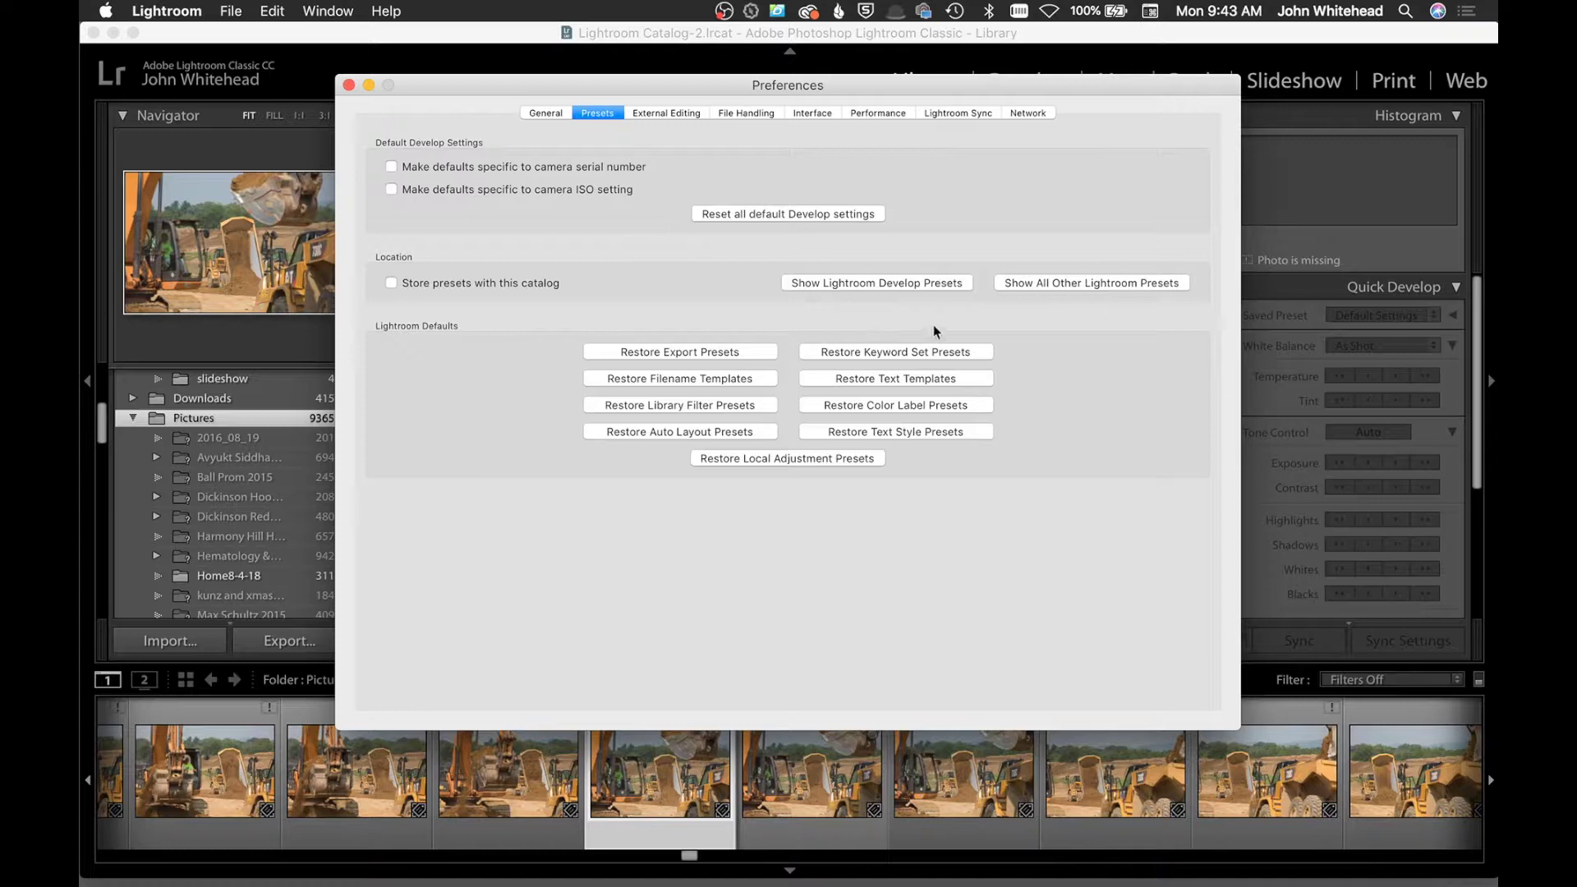
# Switch the Preferences dialog to the External Editing tab
pyautogui.click(672, 115)
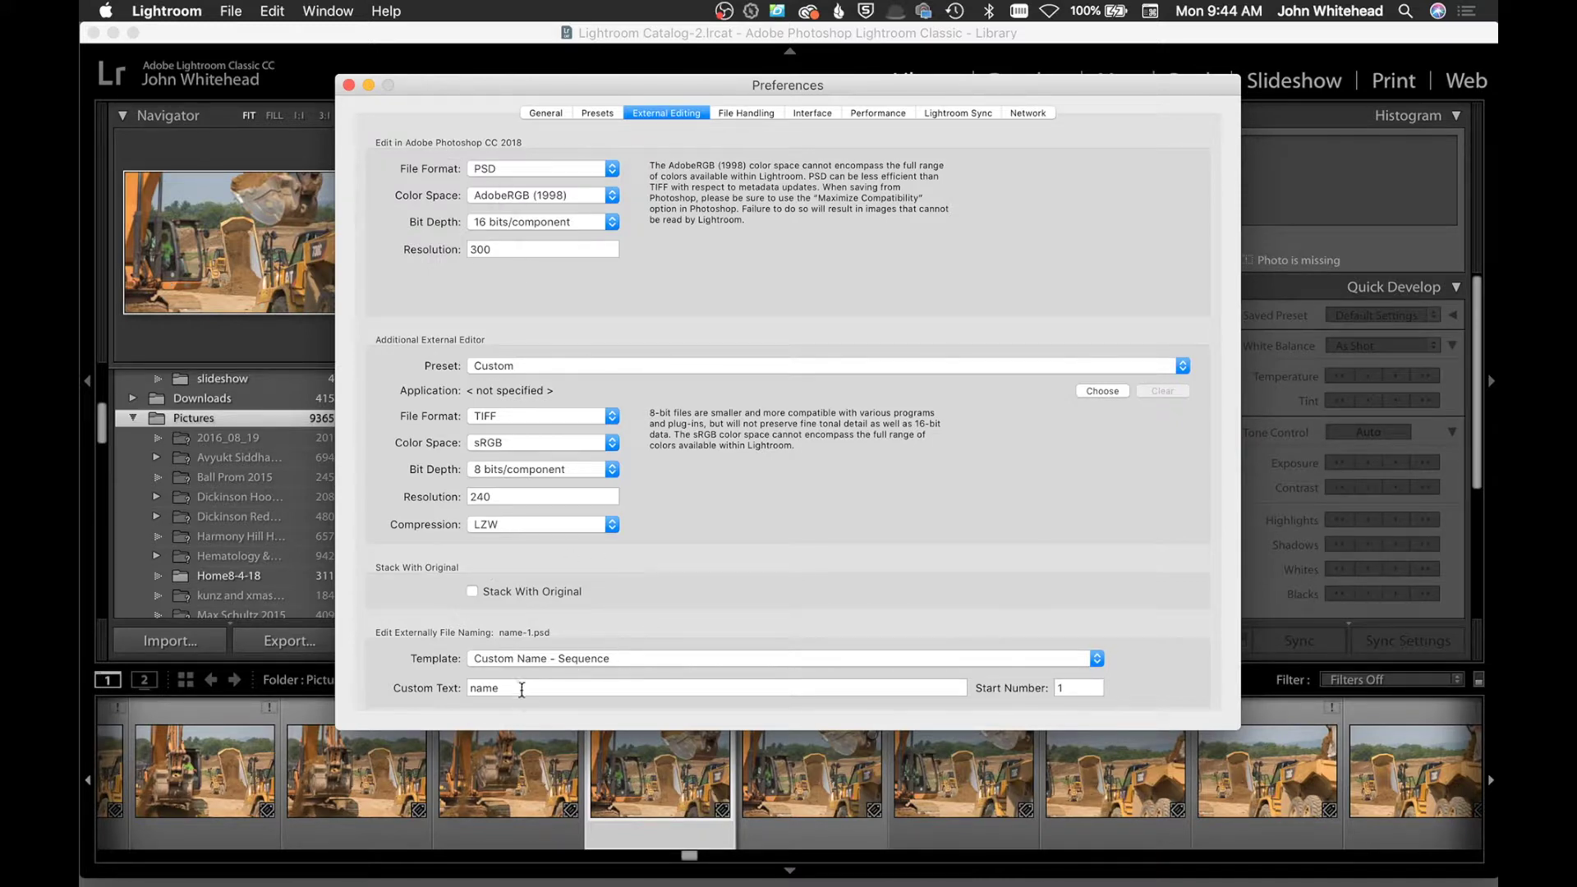
# Keep the external-edit naming template as Custom Name - Sequence, then go to File Handling
pyautogui.click(657, 657)
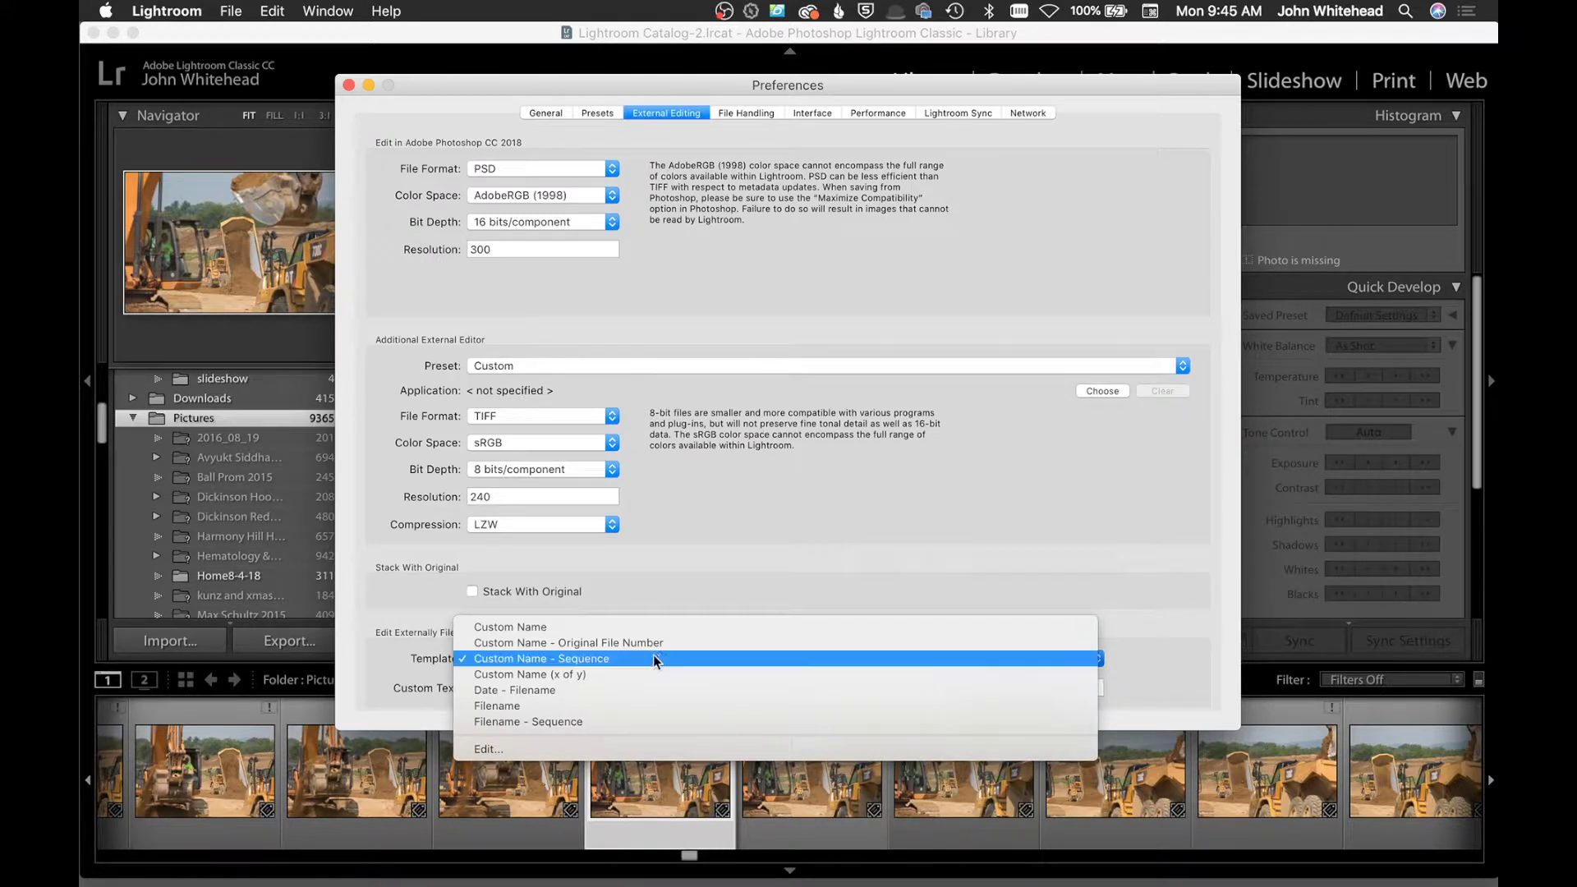
pyautogui.click(653, 658)
pyautogui.click(747, 113)
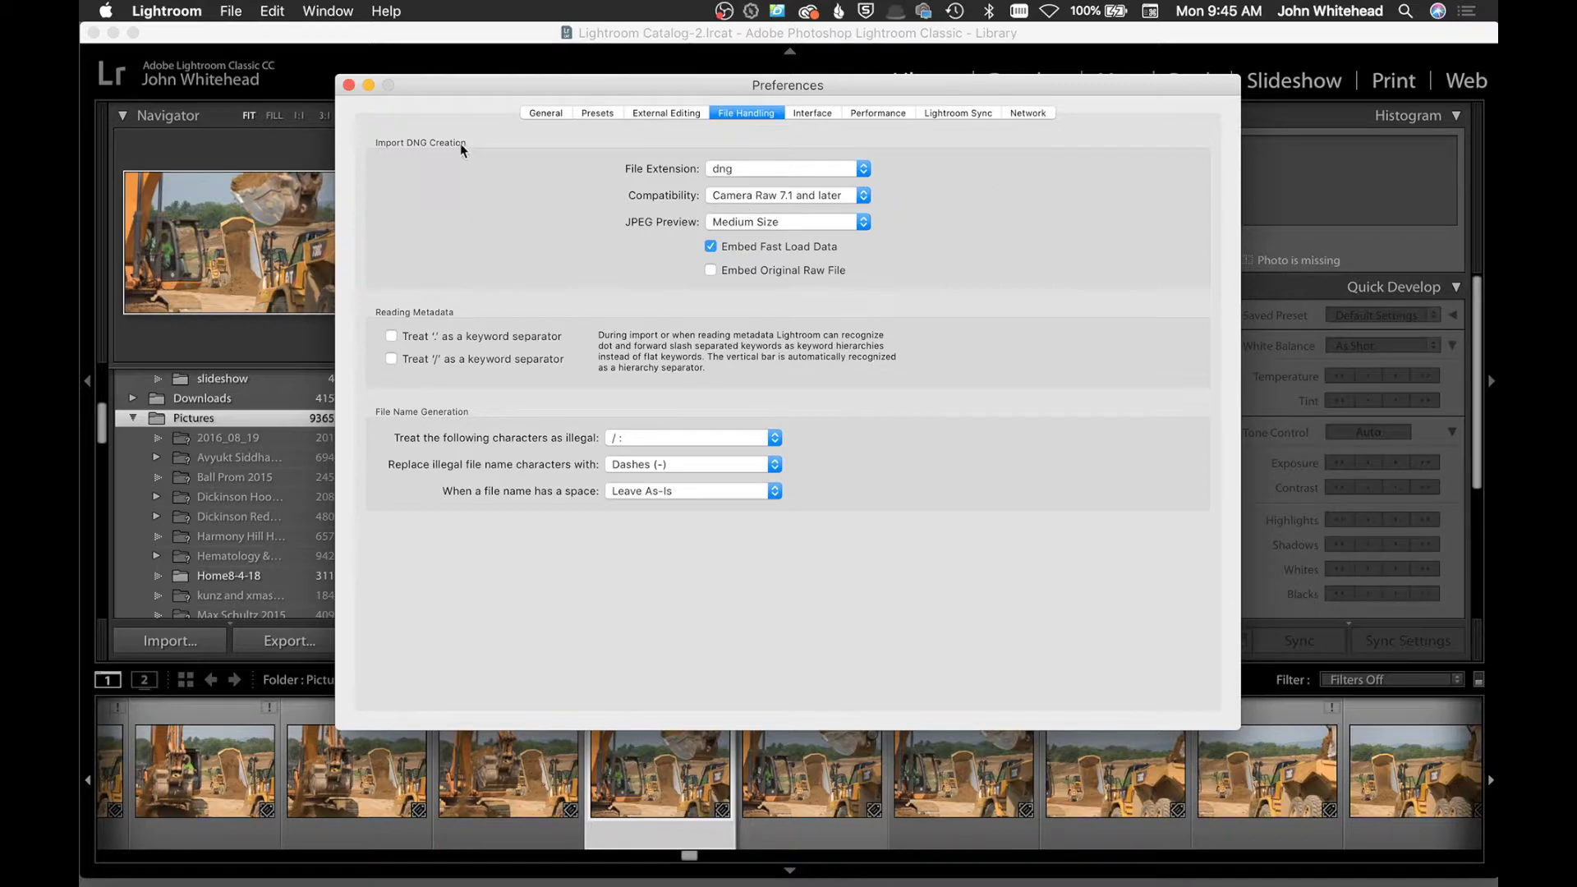
# Keep the DNG extension lowercase dng and spaces in file names Leave As-Is
pyautogui.click(736, 170)
pyautogui.click(735, 170)
pyautogui.moveTo(785, 199)
pyautogui.click(731, 491)
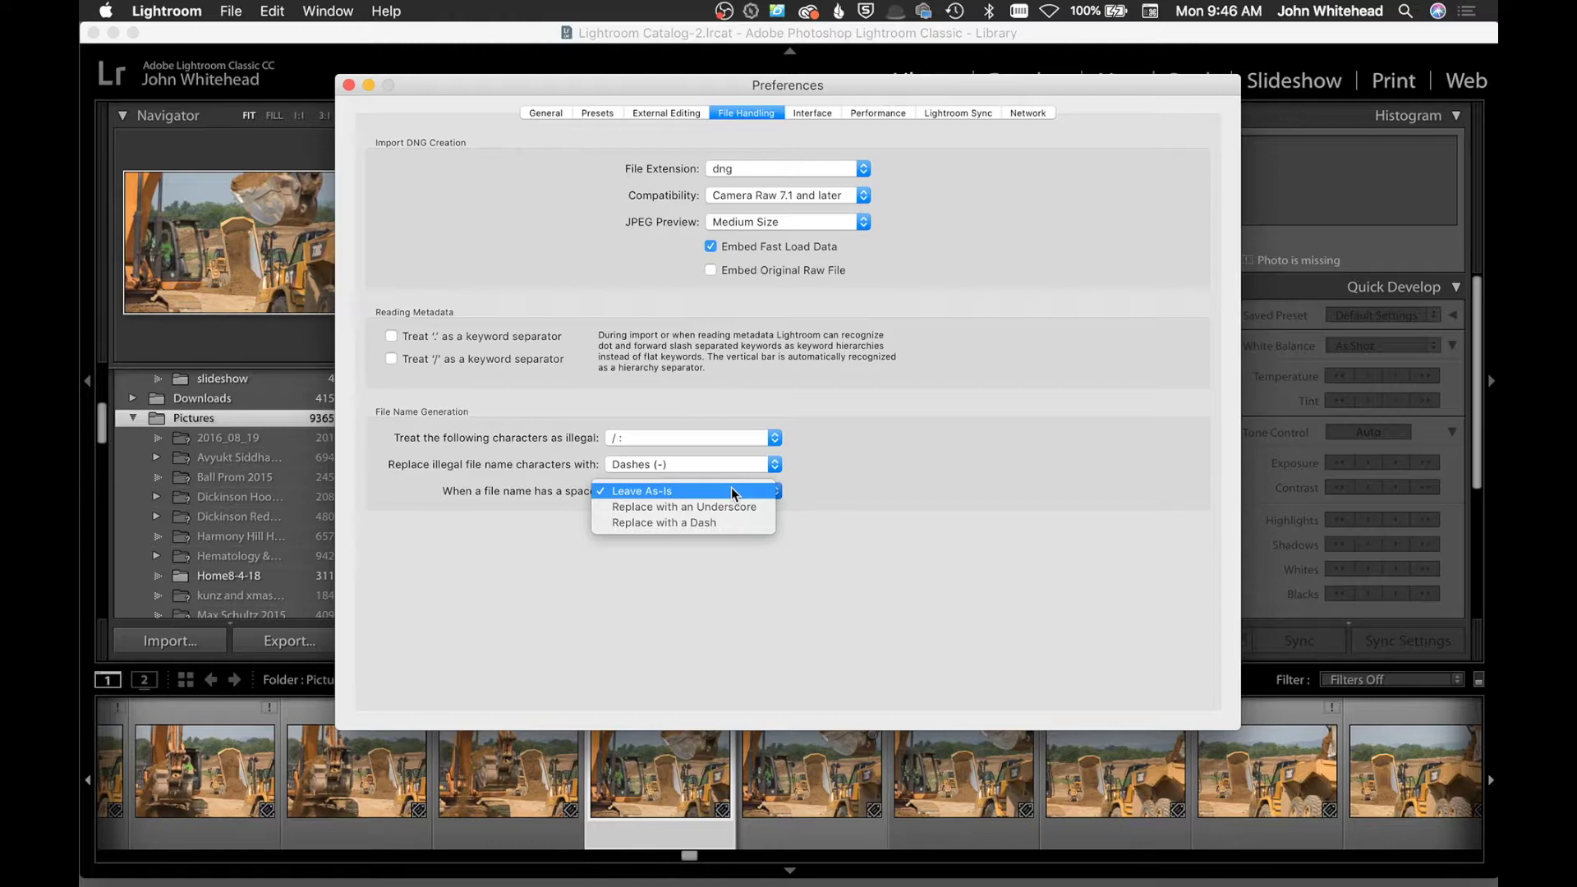
pyautogui.click(731, 487)
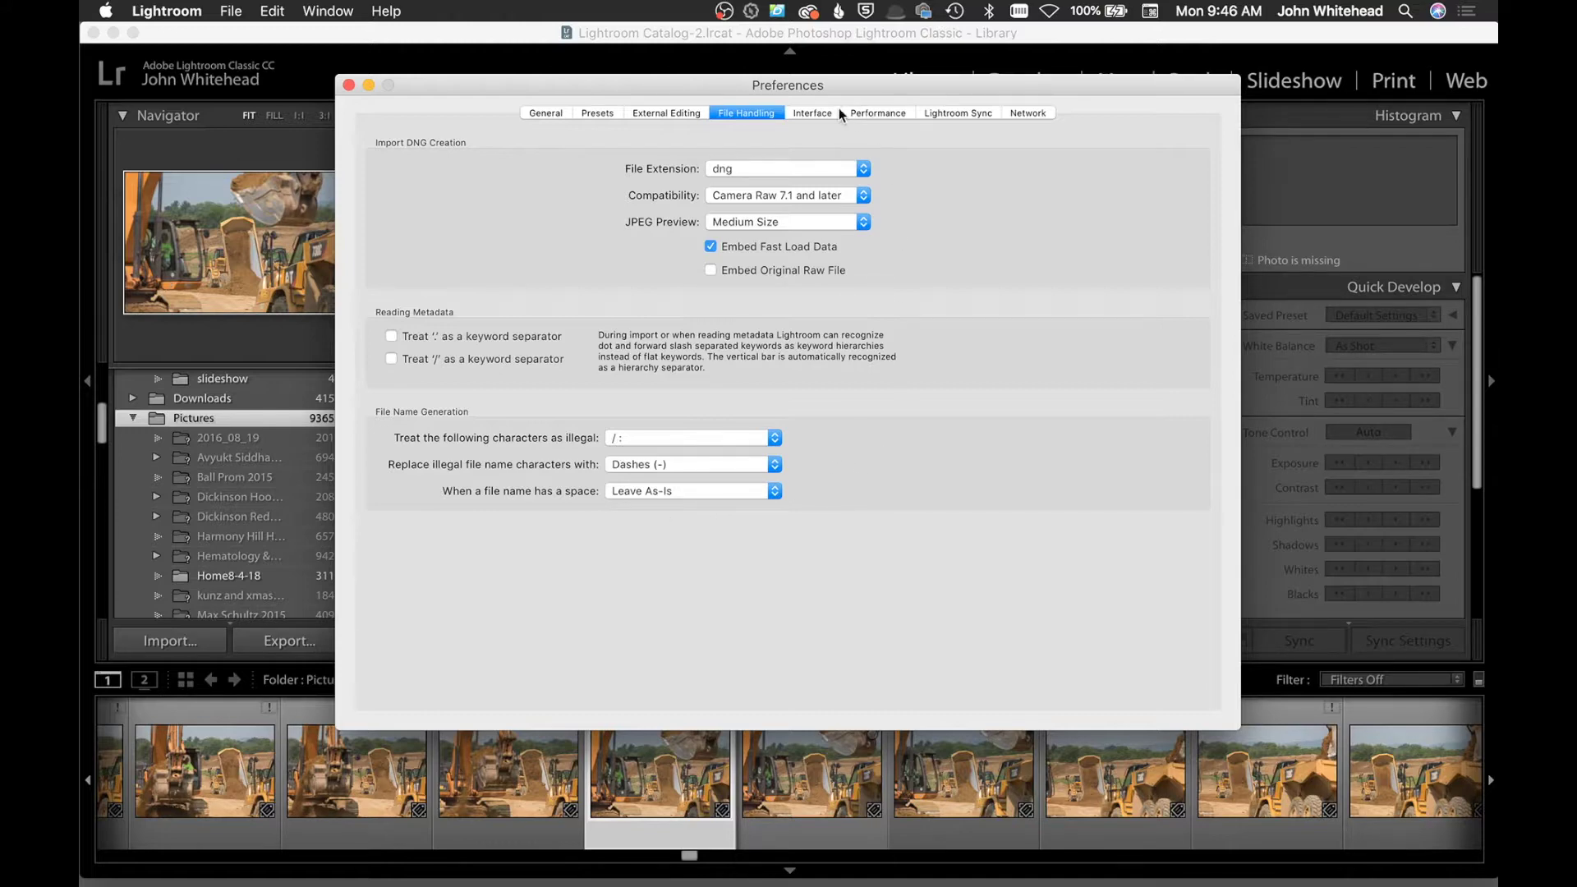
pyautogui.click(810, 115)
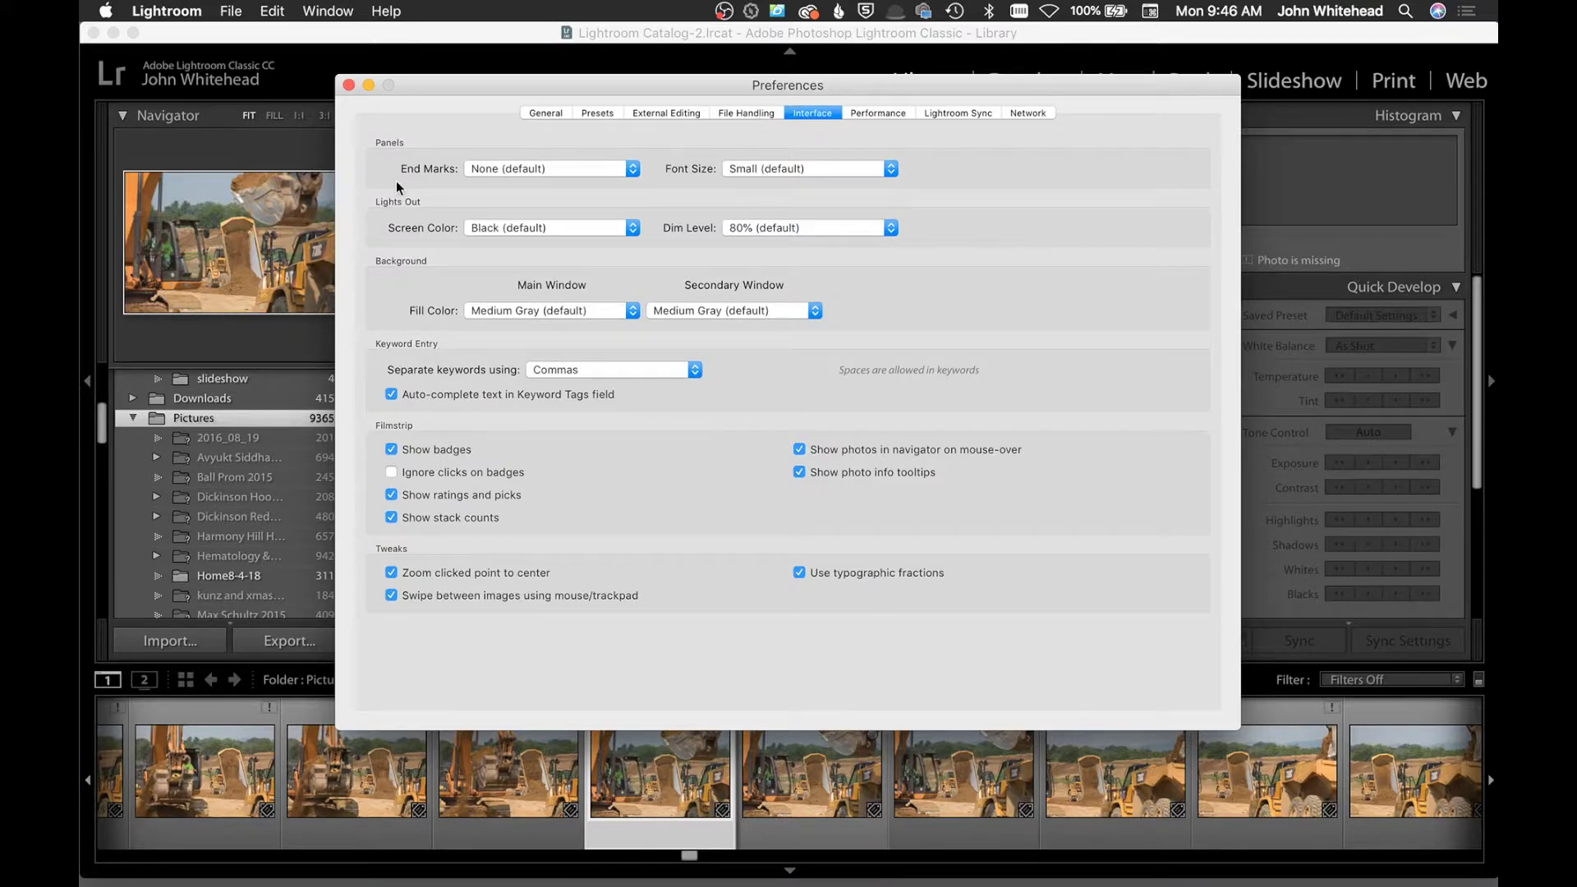
# Keep end marks None and lights-out Black at 80%, and disable filmstrip photo info tooltips
pyautogui.click(573, 172)
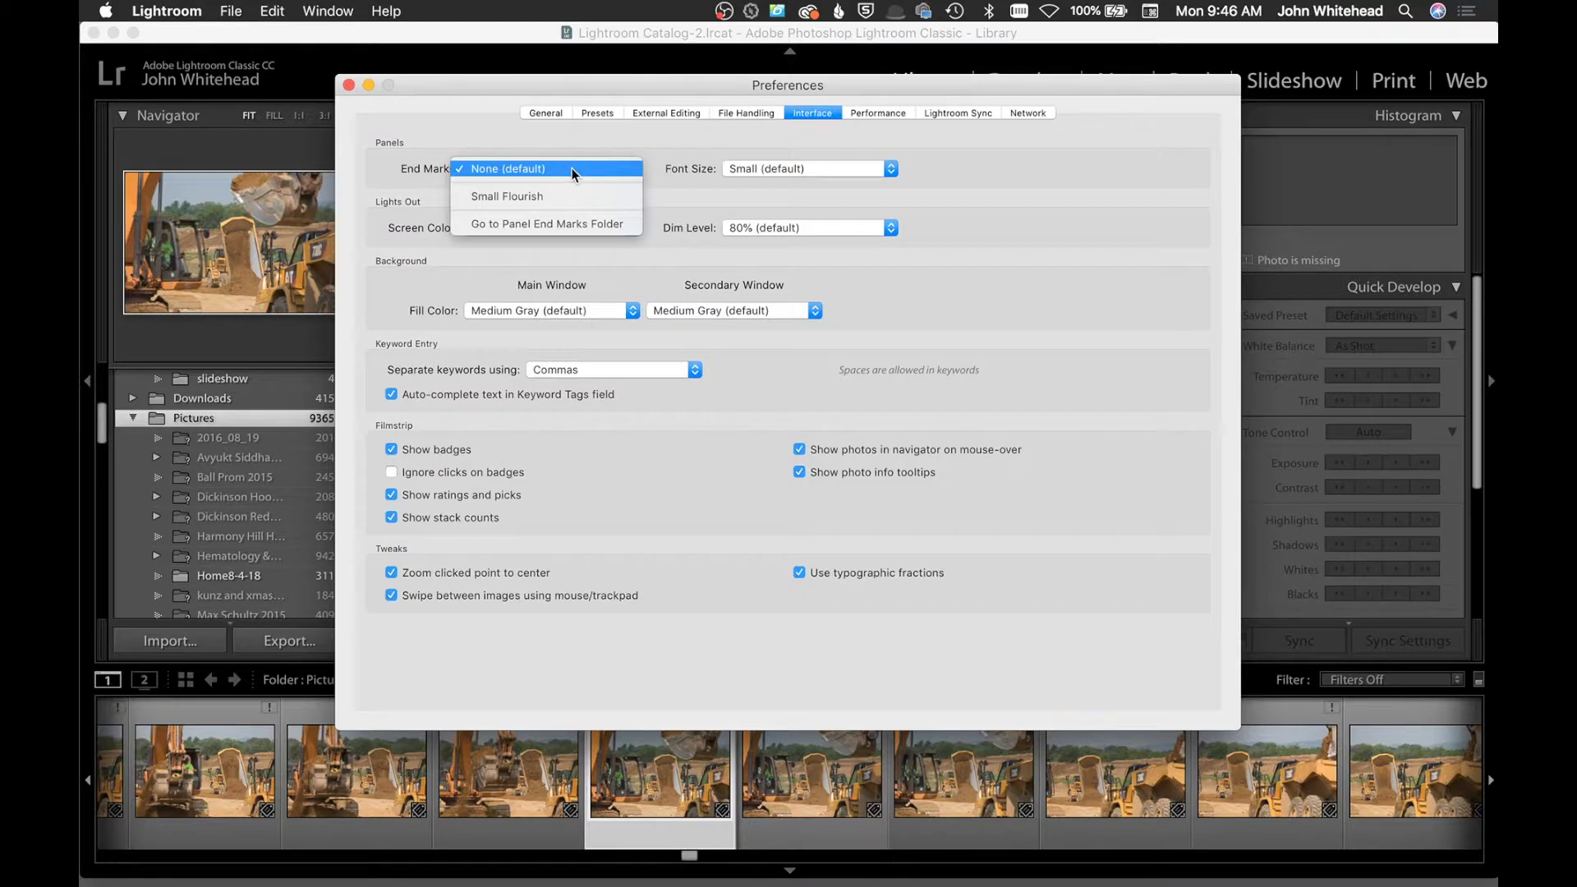
pyautogui.click(572, 170)
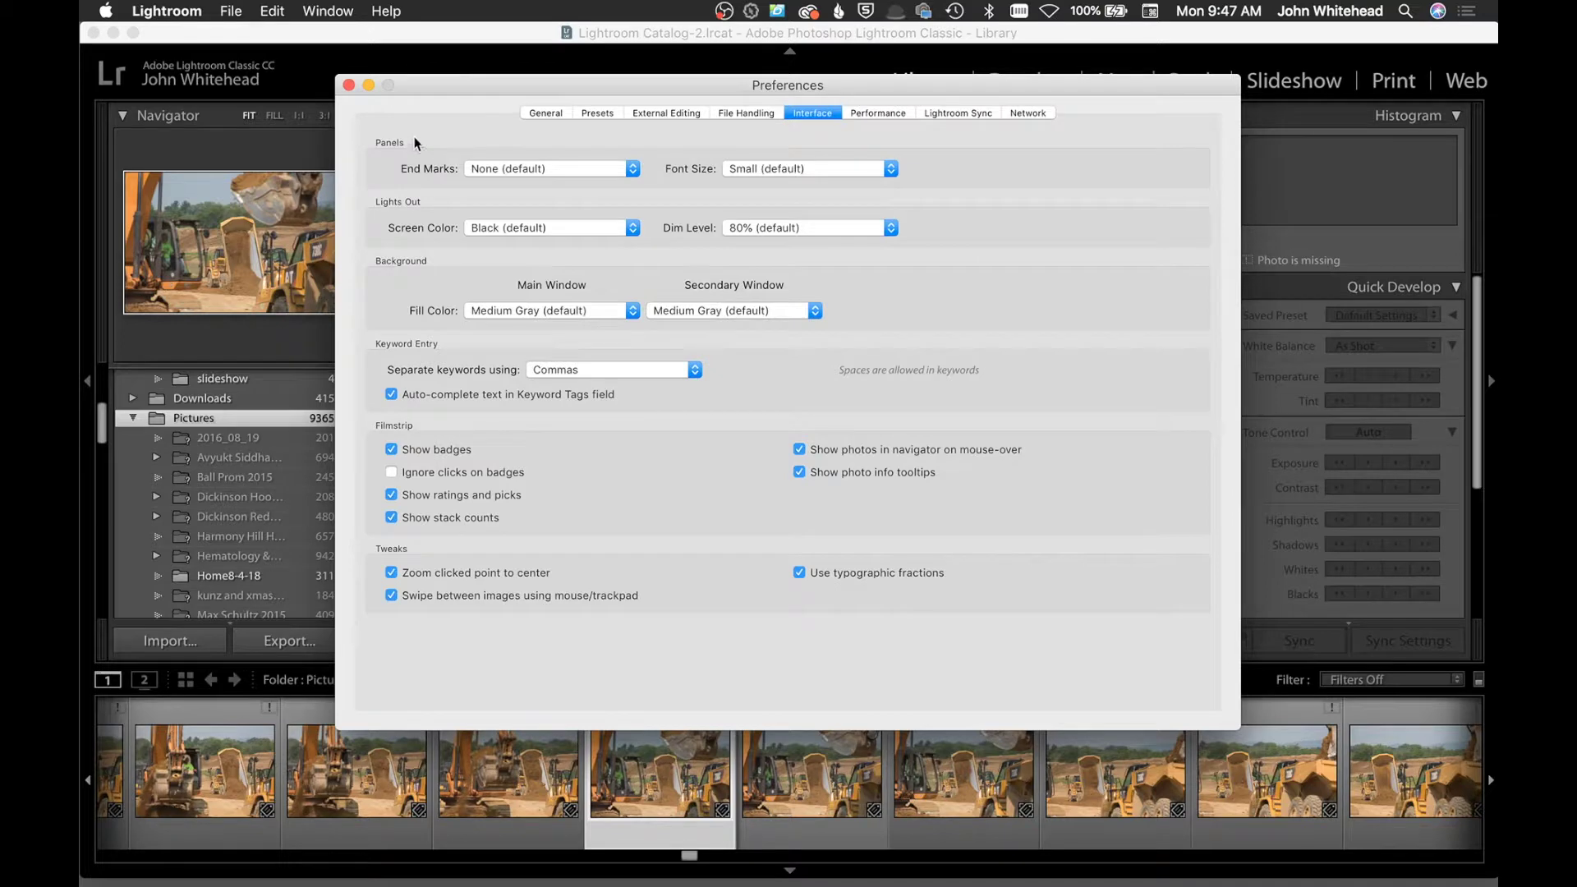
pyautogui.click(538, 229)
pyautogui.click(537, 227)
pyautogui.click(829, 226)
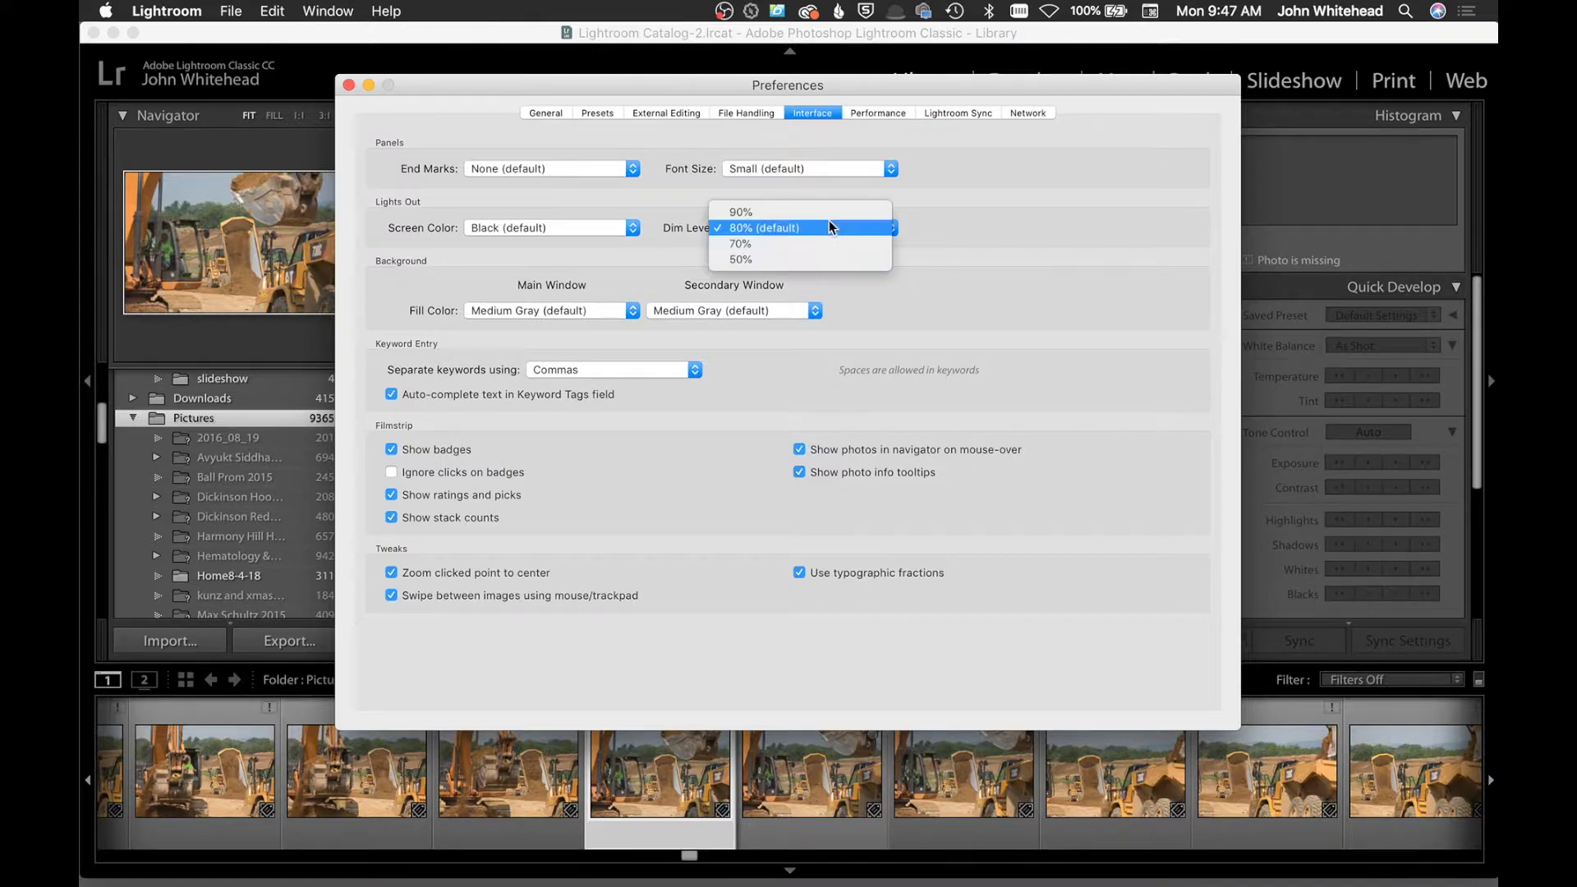
pyautogui.click(829, 226)
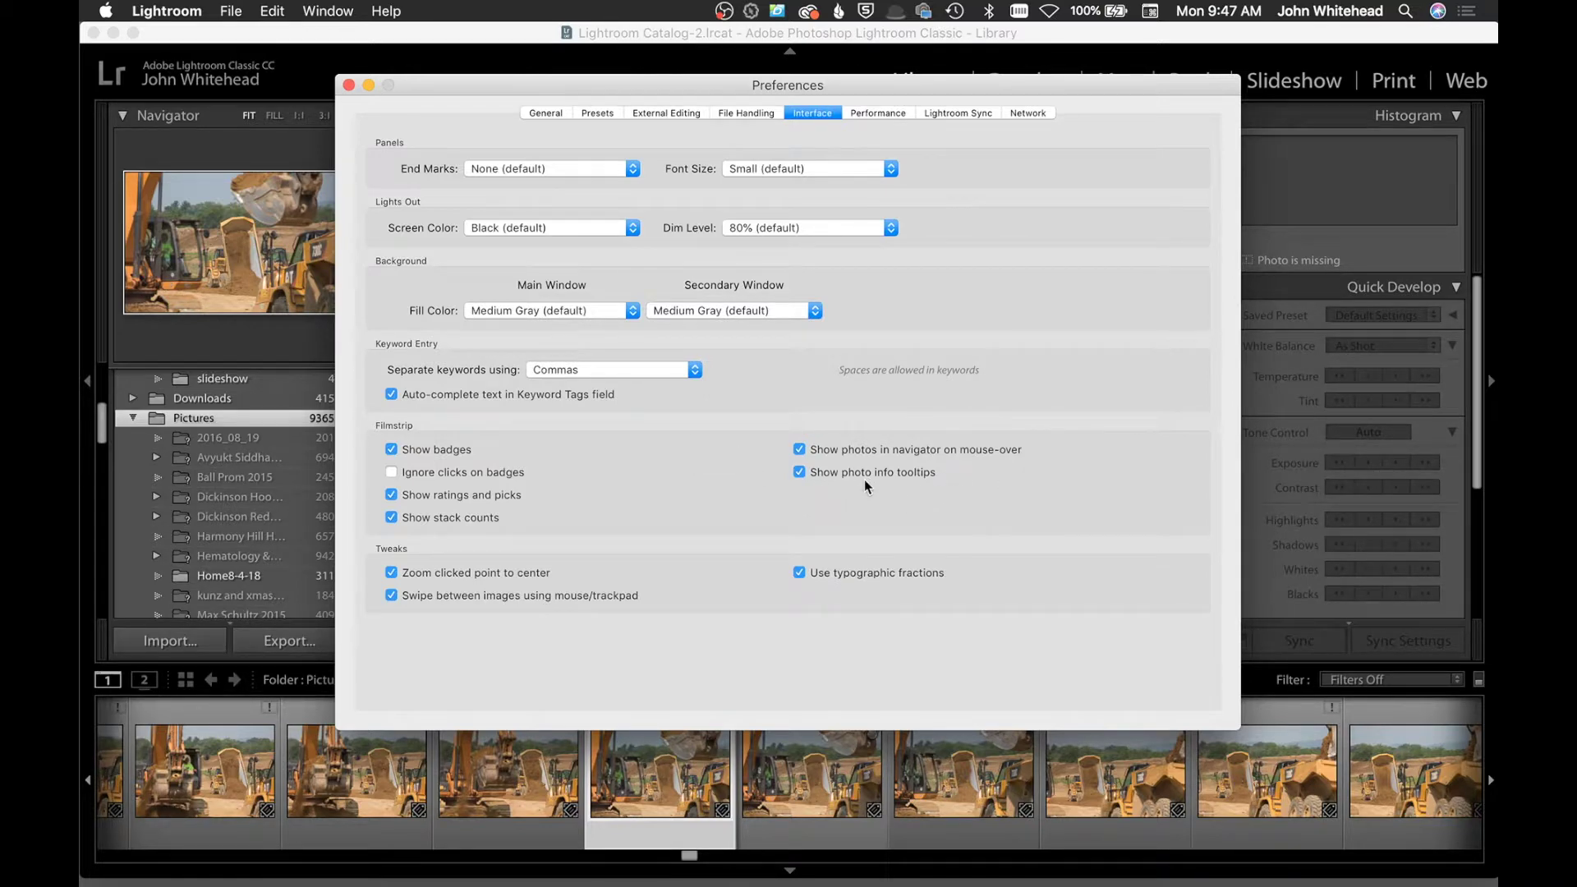
pyautogui.click(800, 473)
pyautogui.click(391, 573)
# On the Performance tab, toggle Use Graphics Processor and Smart Previews, leaving both as before
pyautogui.click(884, 114)
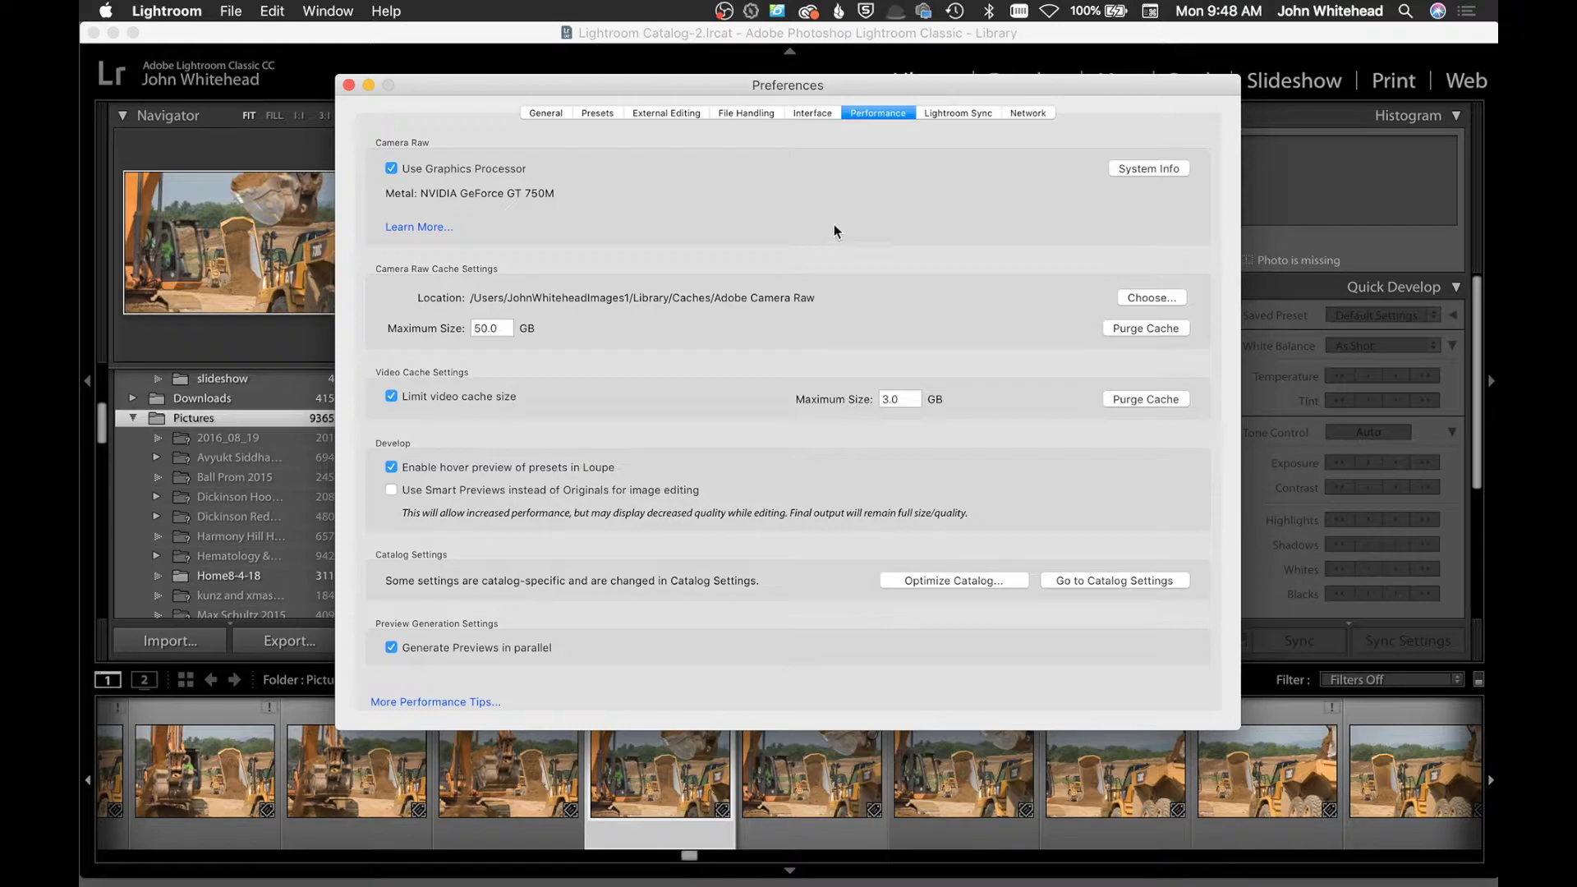
pyautogui.click(414, 170)
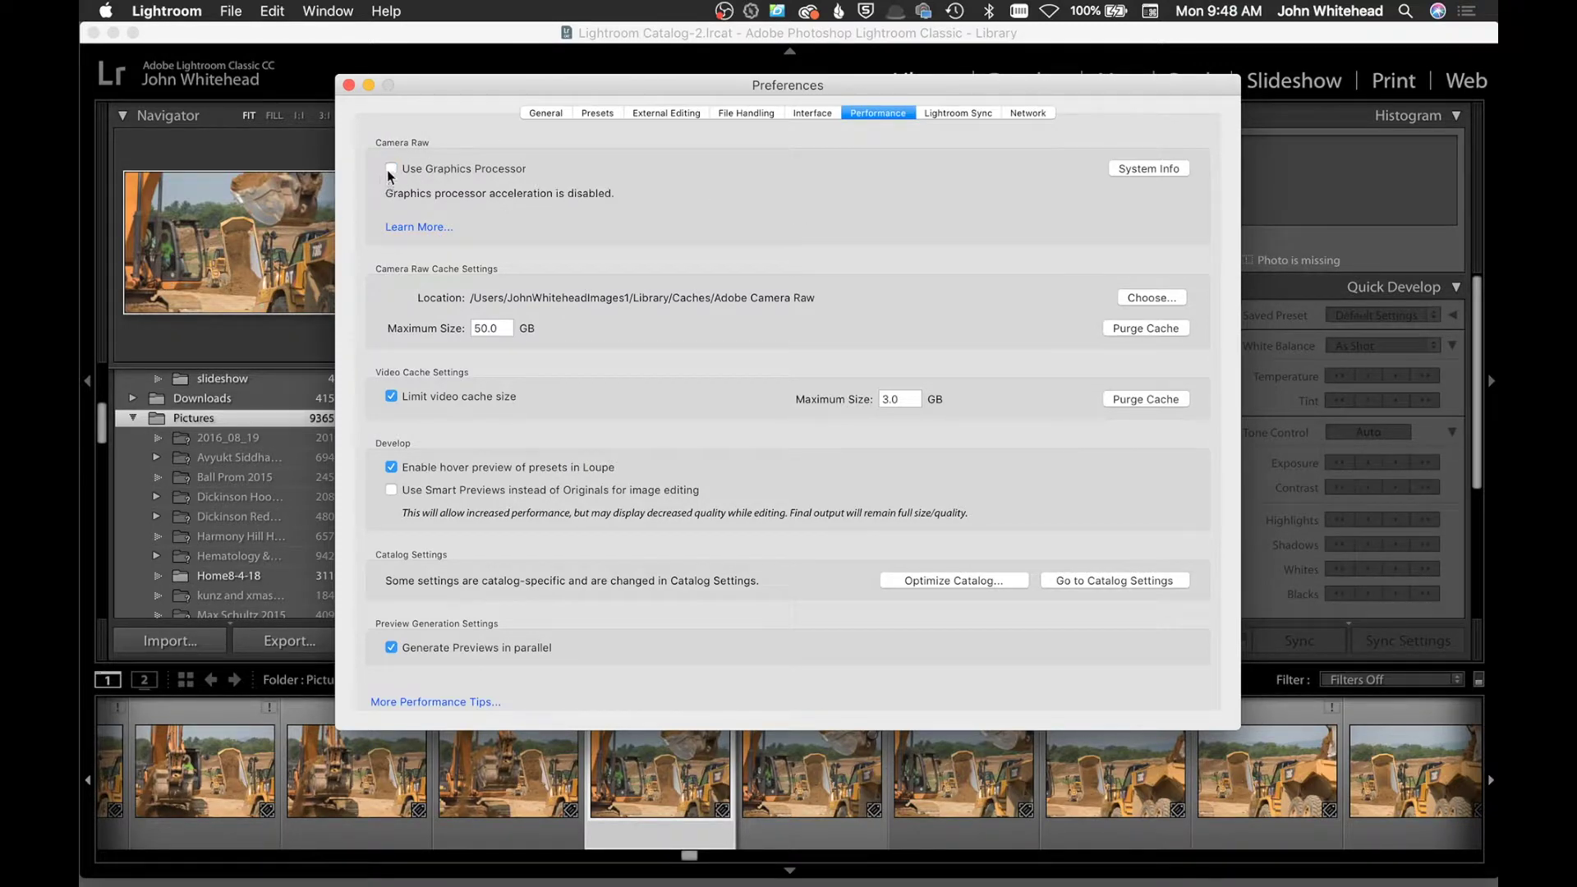
pyautogui.click(391, 169)
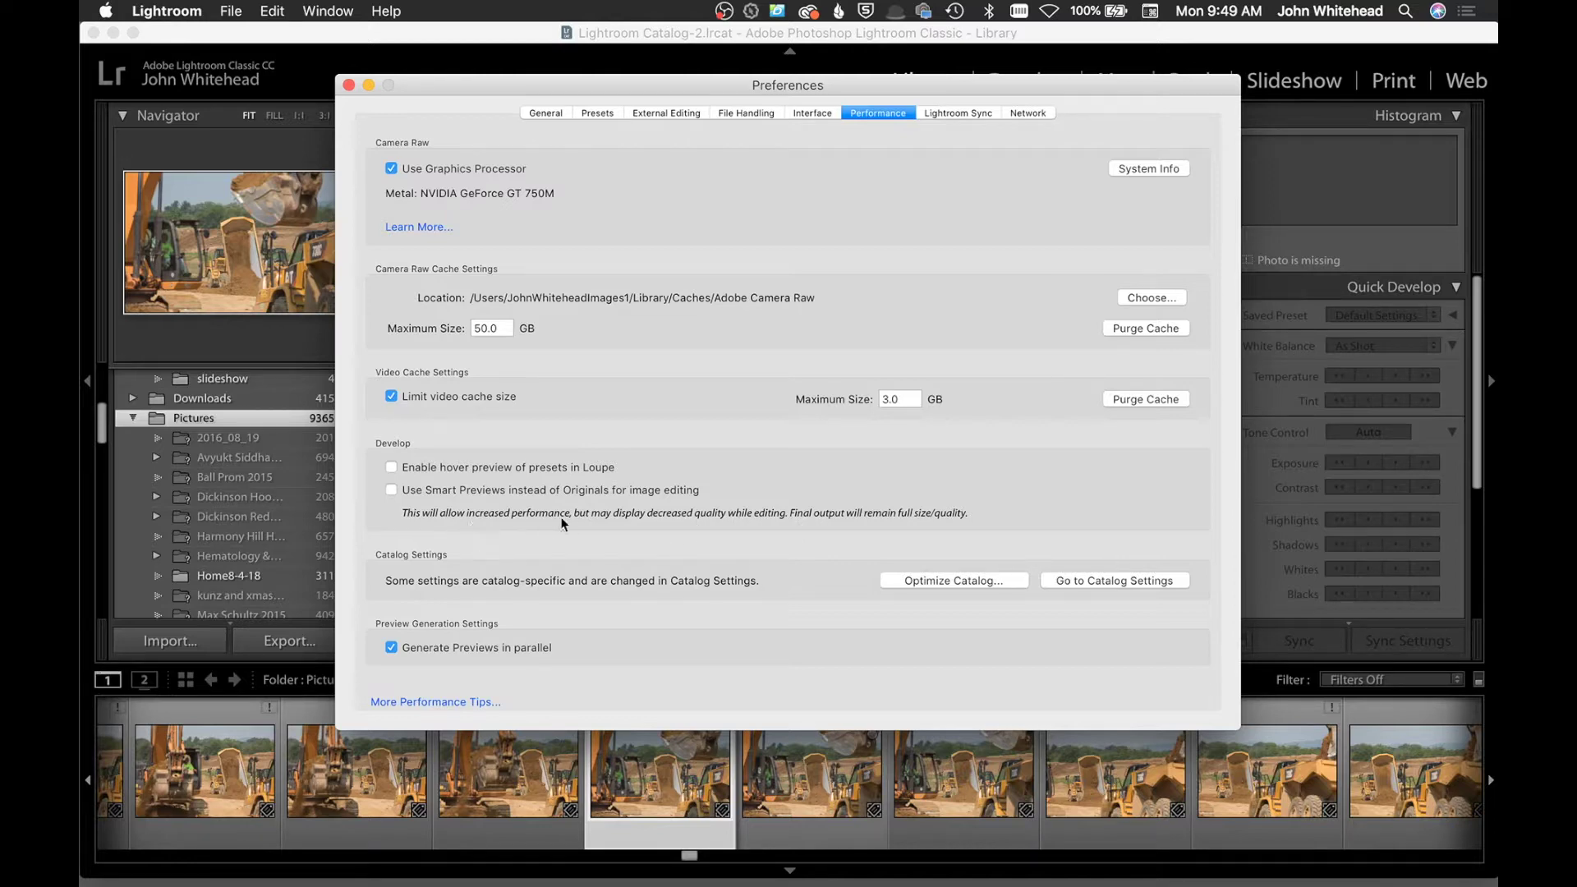
pyautogui.click(391, 491)
pyautogui.click(391, 491)
# In Catalog Settings, set backups to once a month when exiting, then review File Handling and Metadata
pyautogui.click(1118, 581)
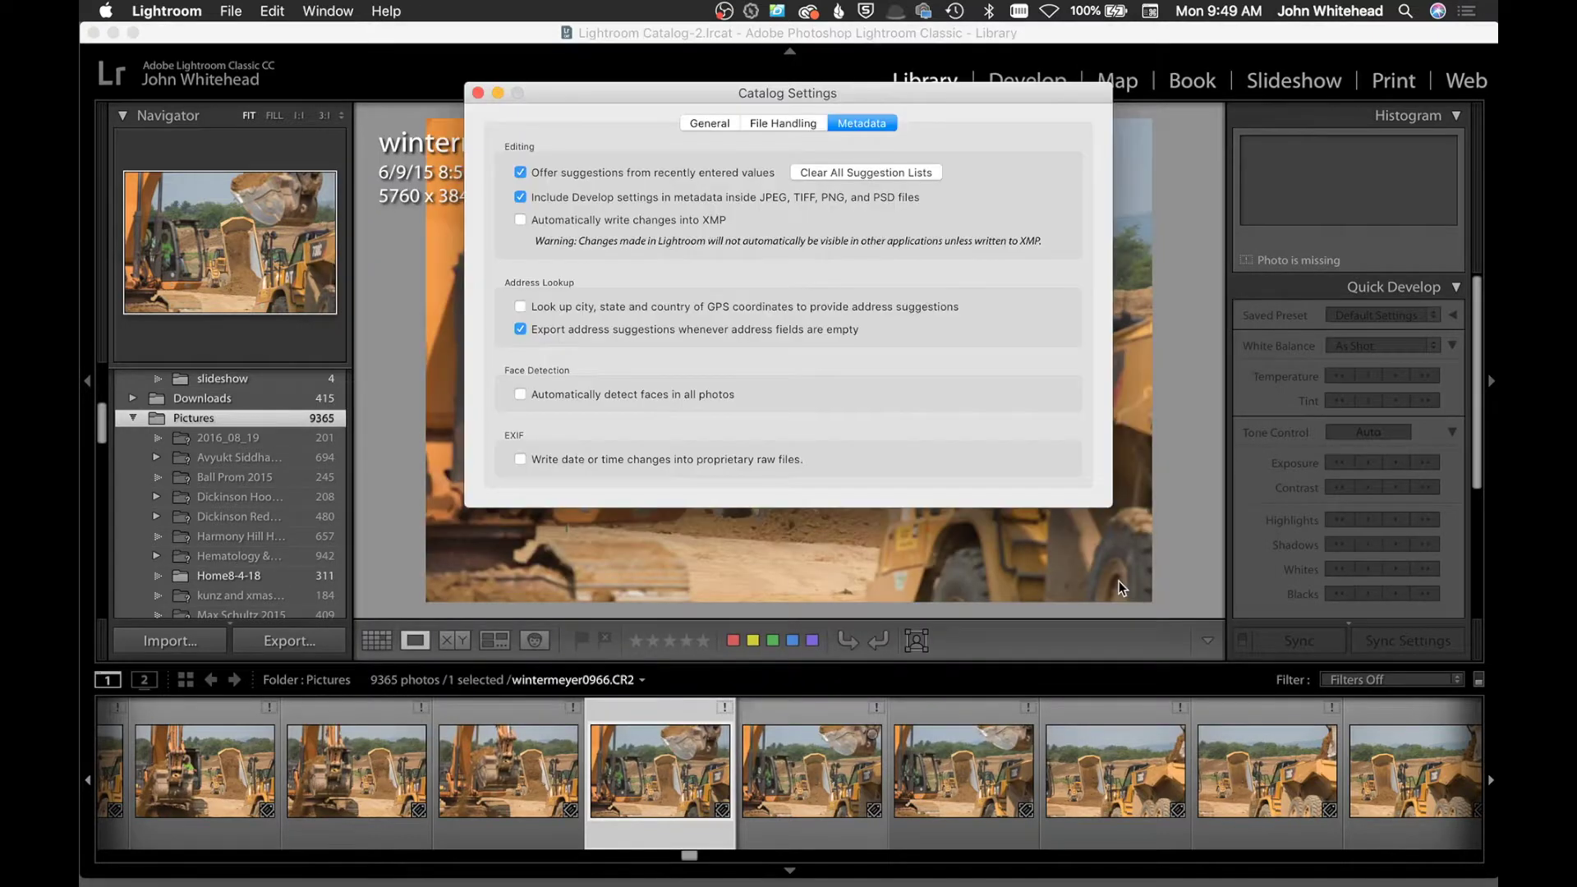
pyautogui.click(708, 123)
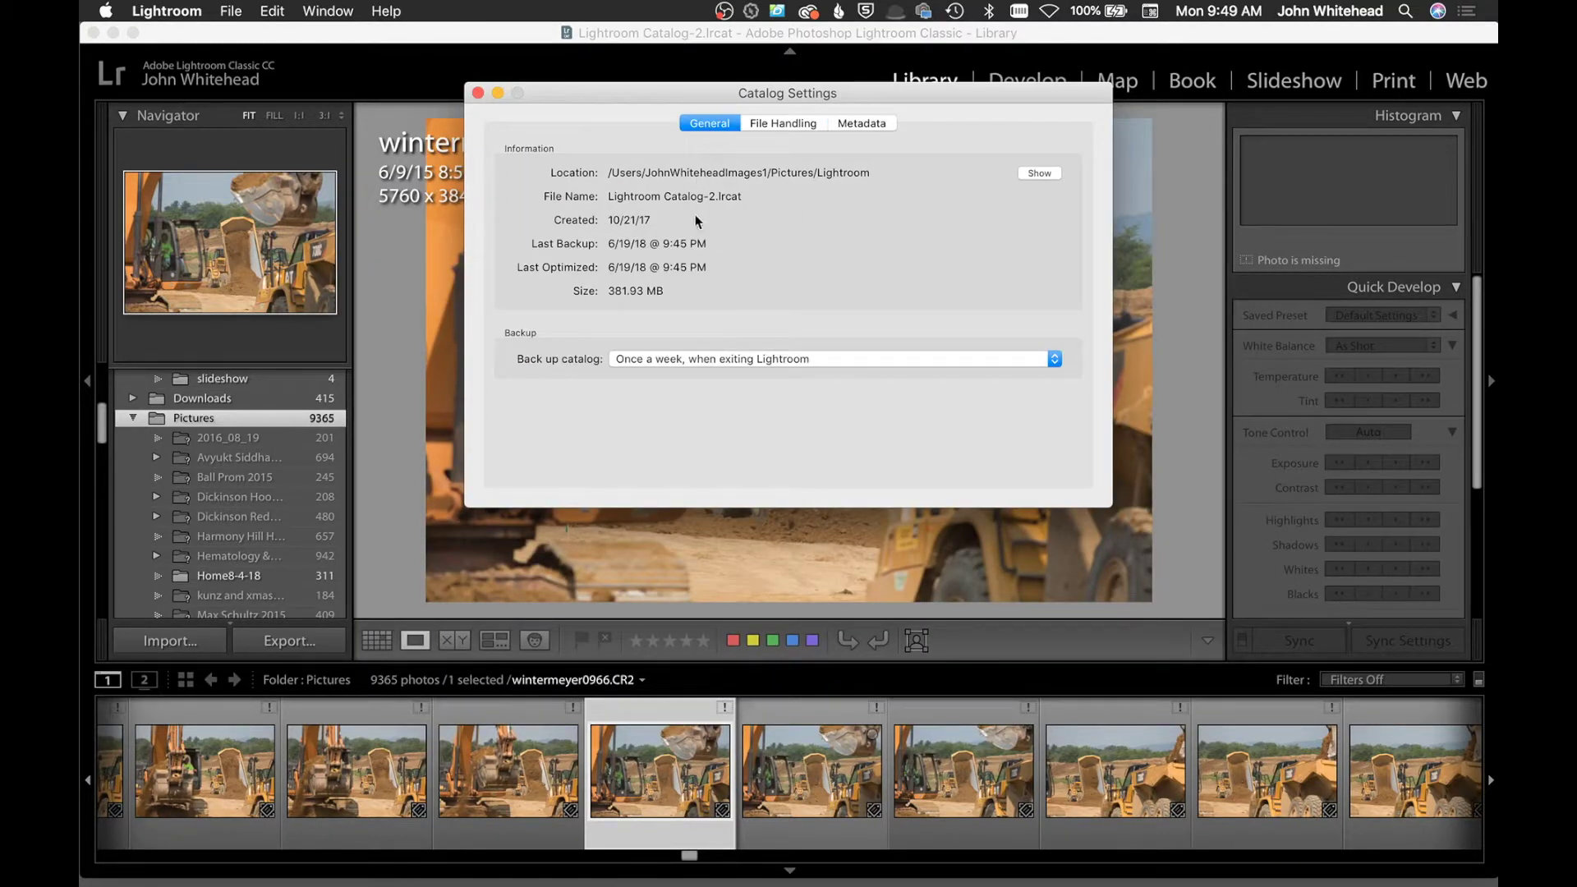
pyautogui.click(757, 360)
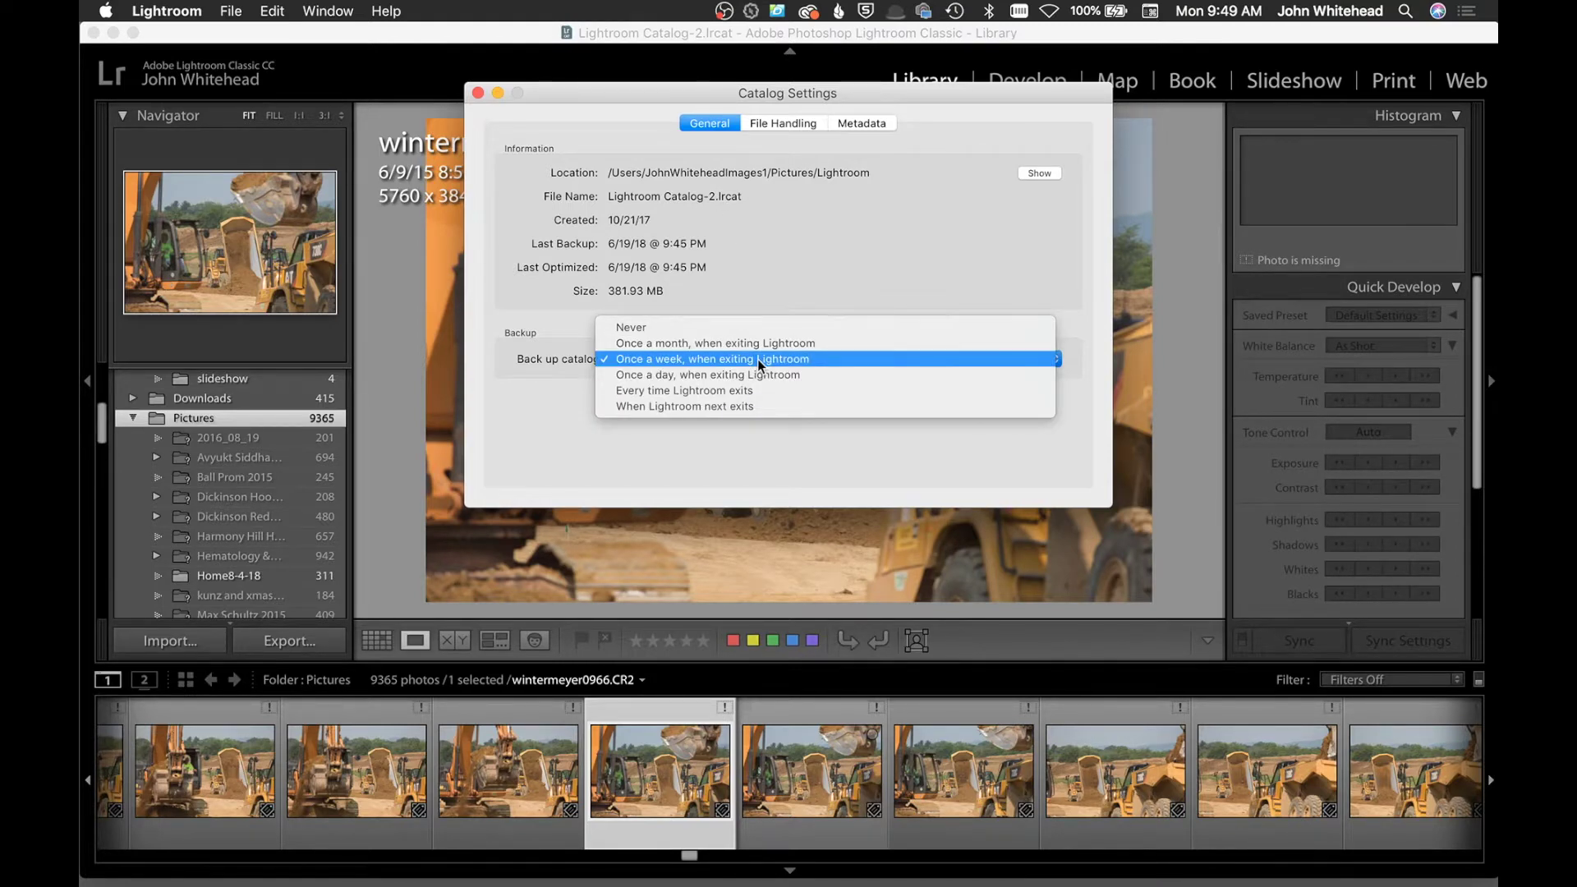
pyautogui.click(756, 341)
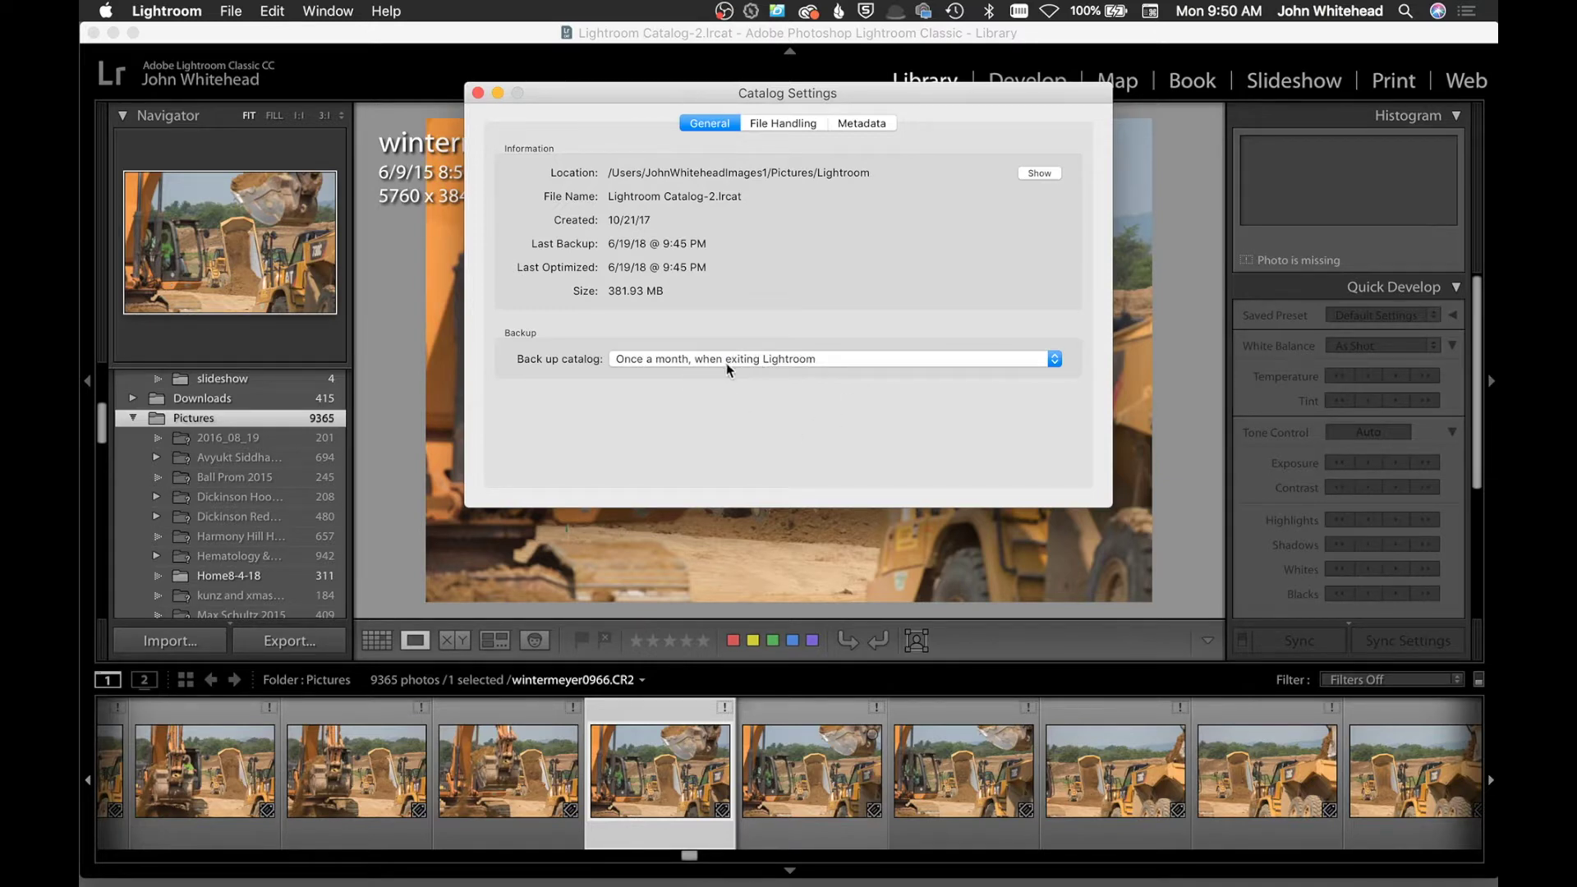
pyautogui.click(798, 125)
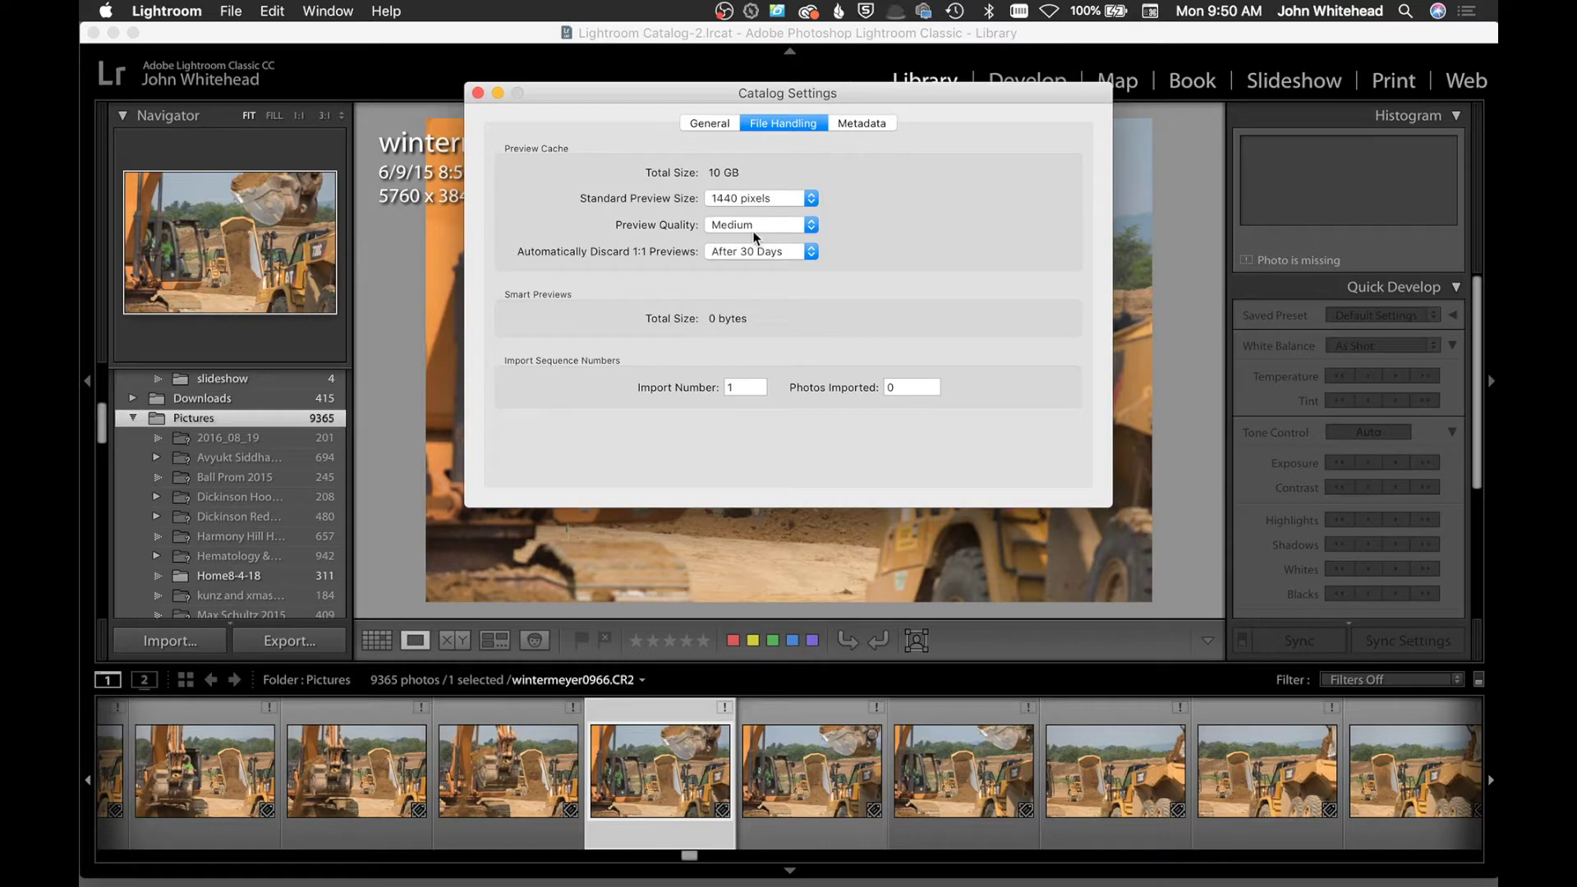
pyautogui.click(855, 124)
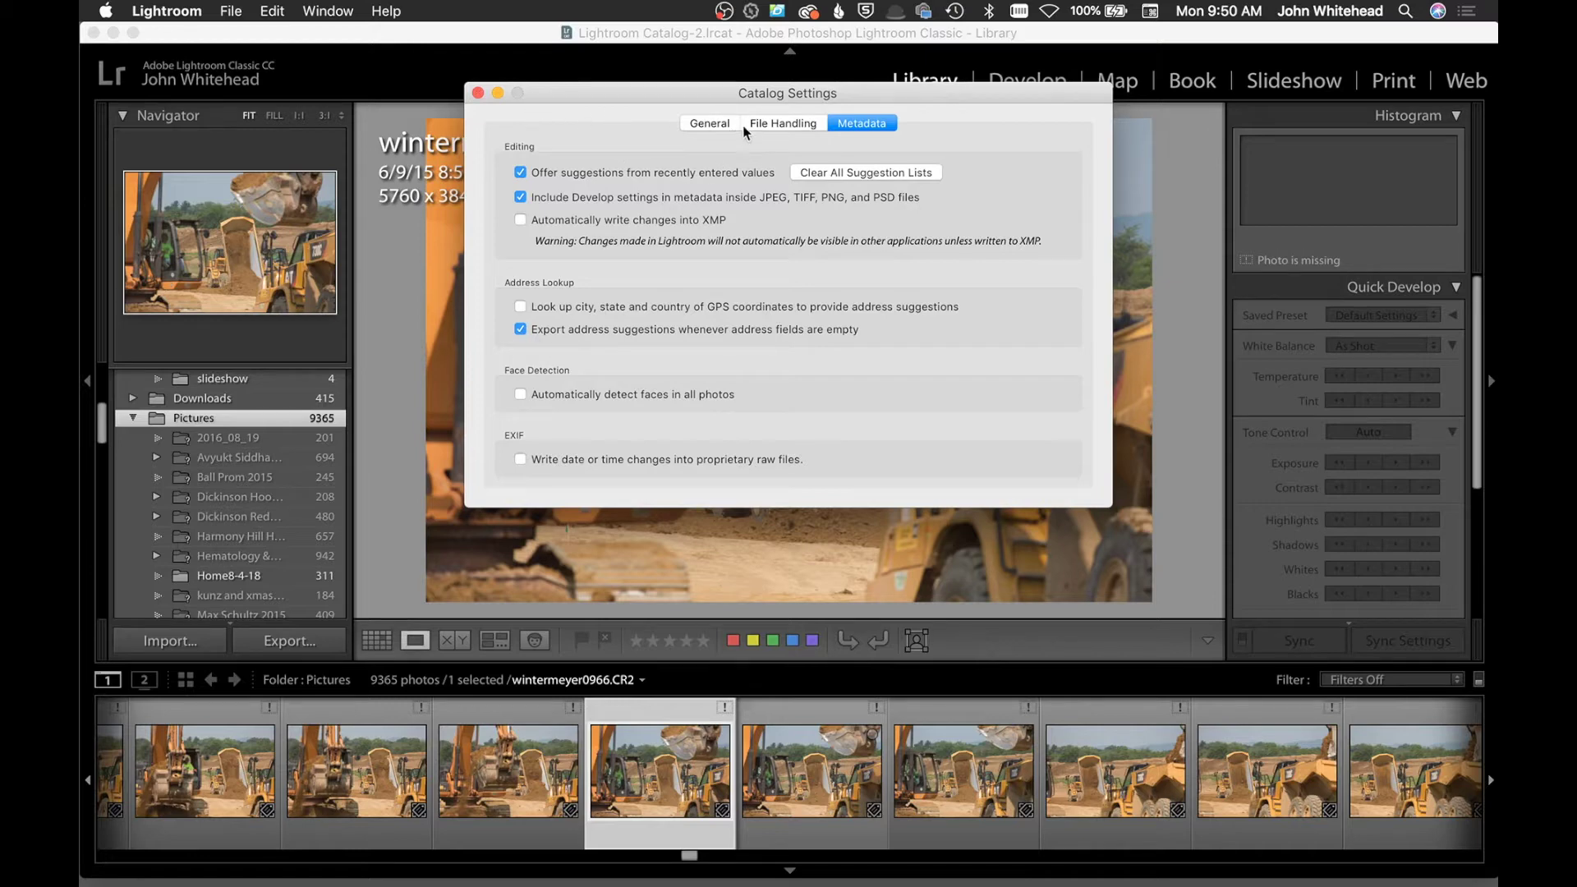
# Reopen Preferences and move through Lightroom Sync to the Network proxy server settings
pyautogui.click(478, 94)
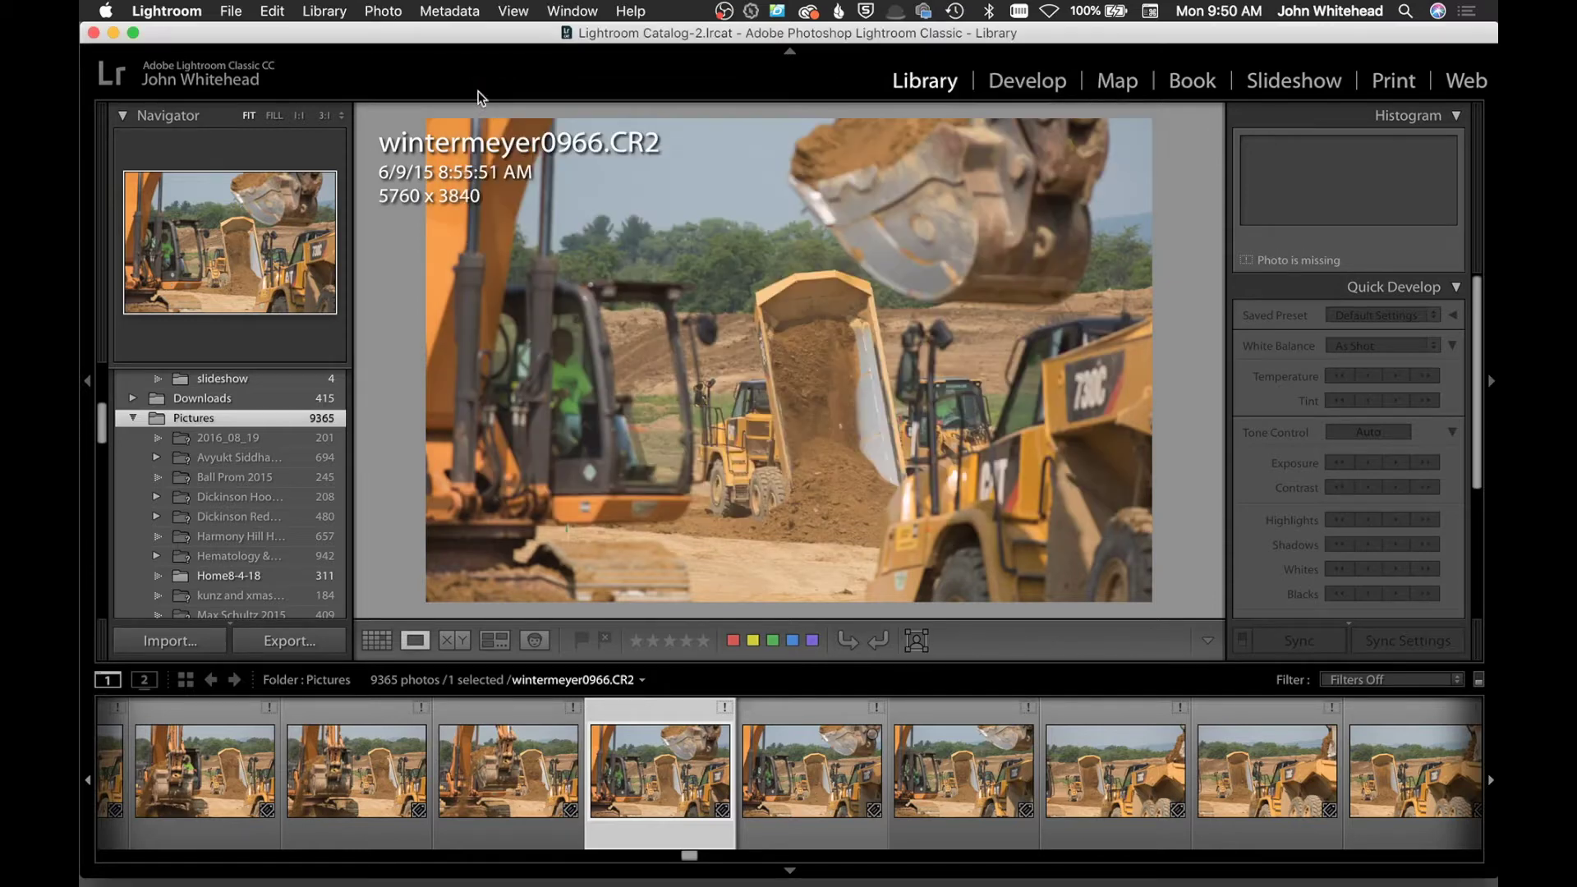
pyautogui.click(201, 12)
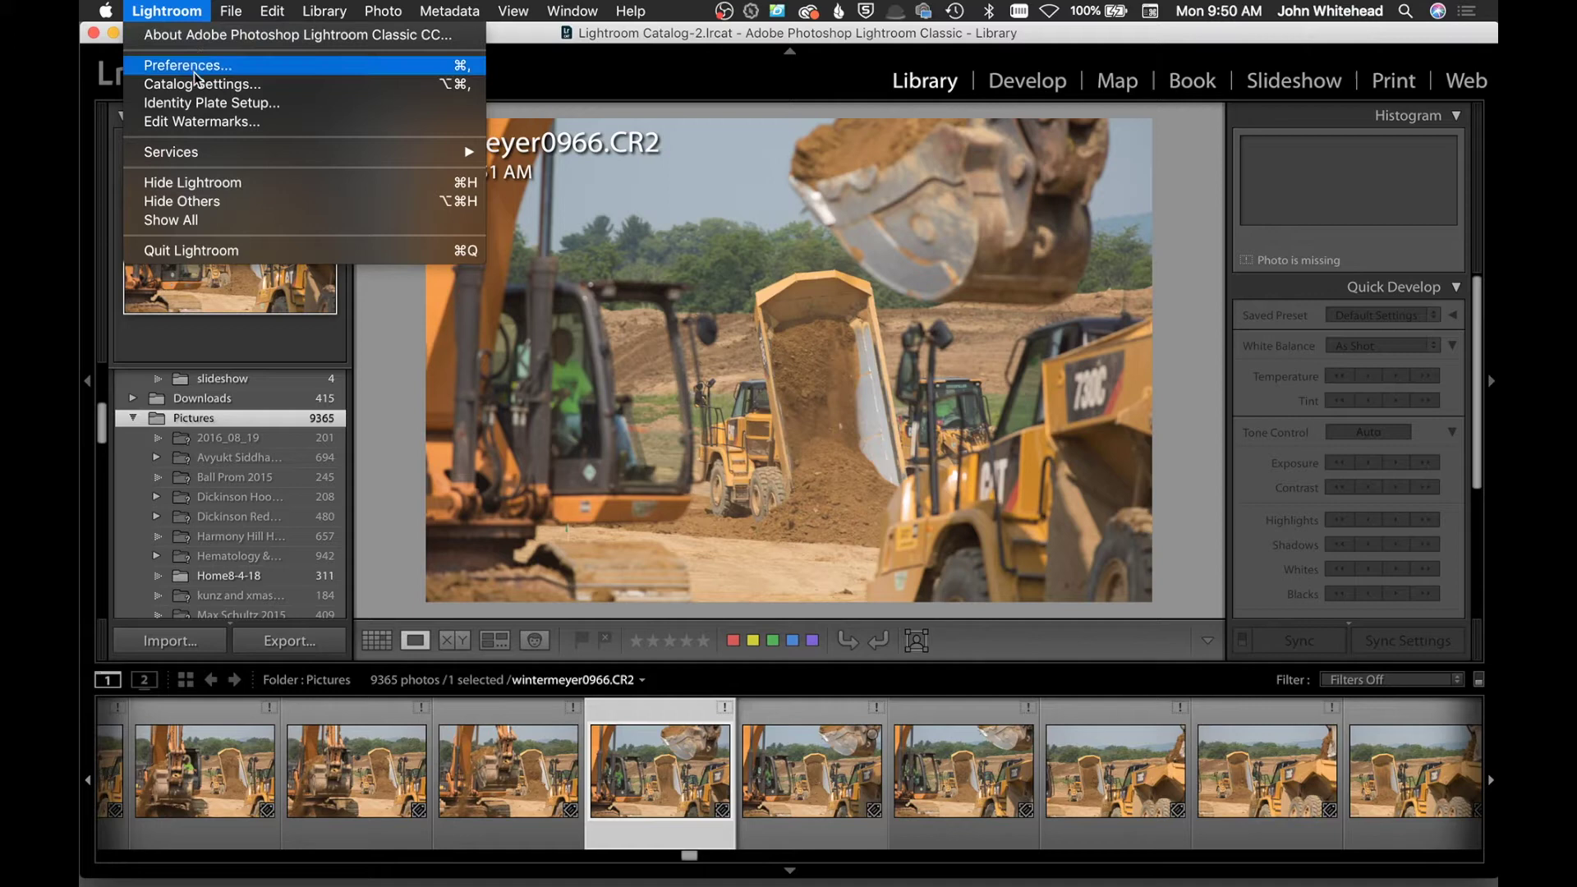
pyautogui.click(195, 66)
pyautogui.click(978, 112)
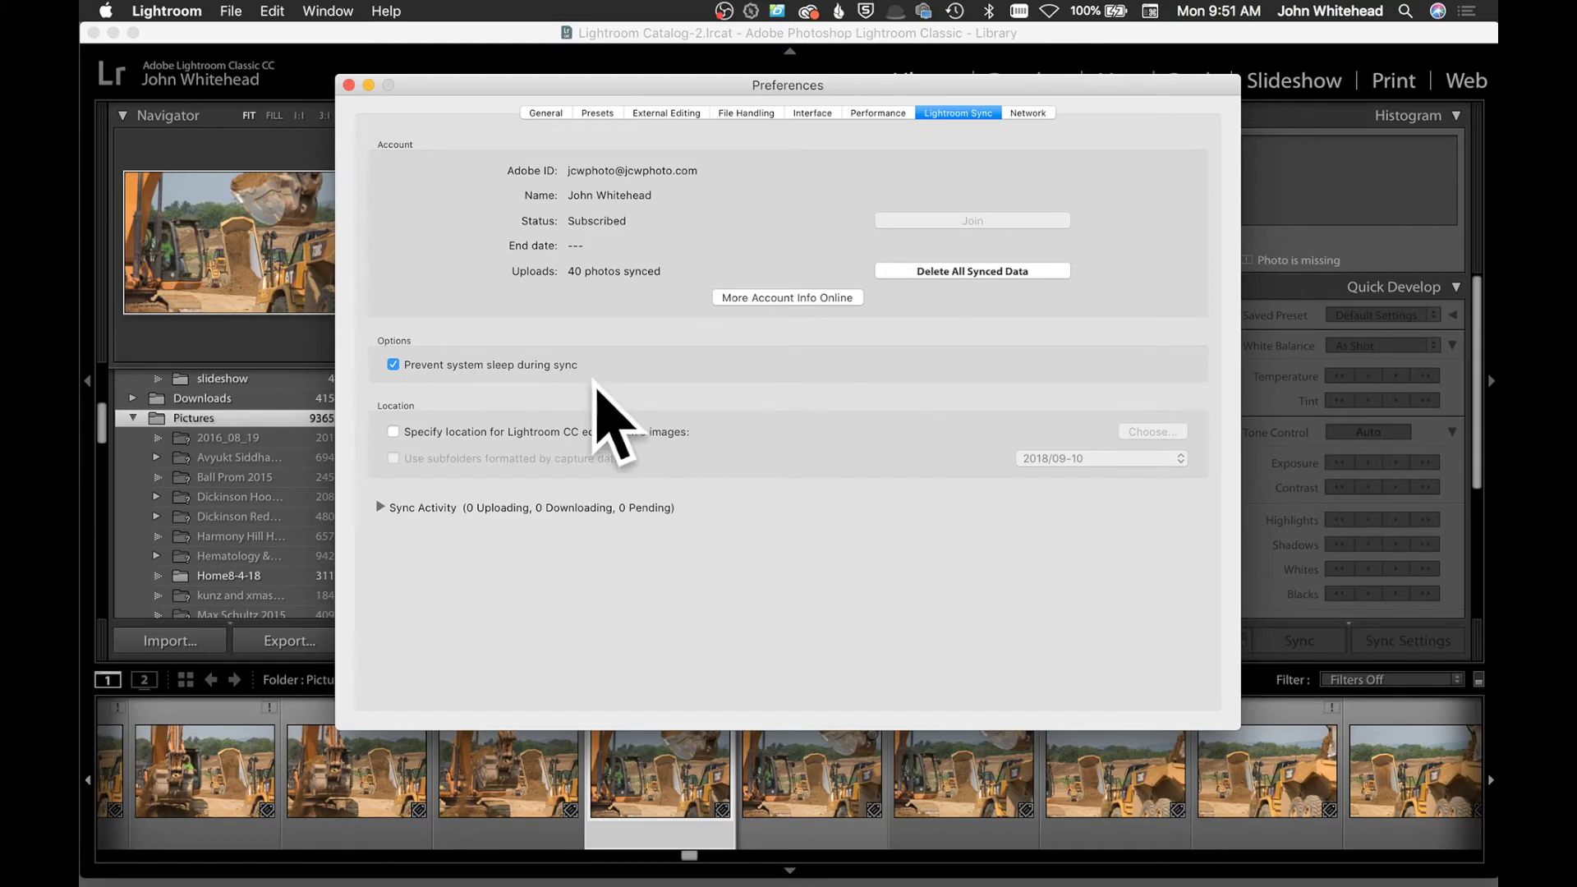
pyautogui.click(1028, 114)
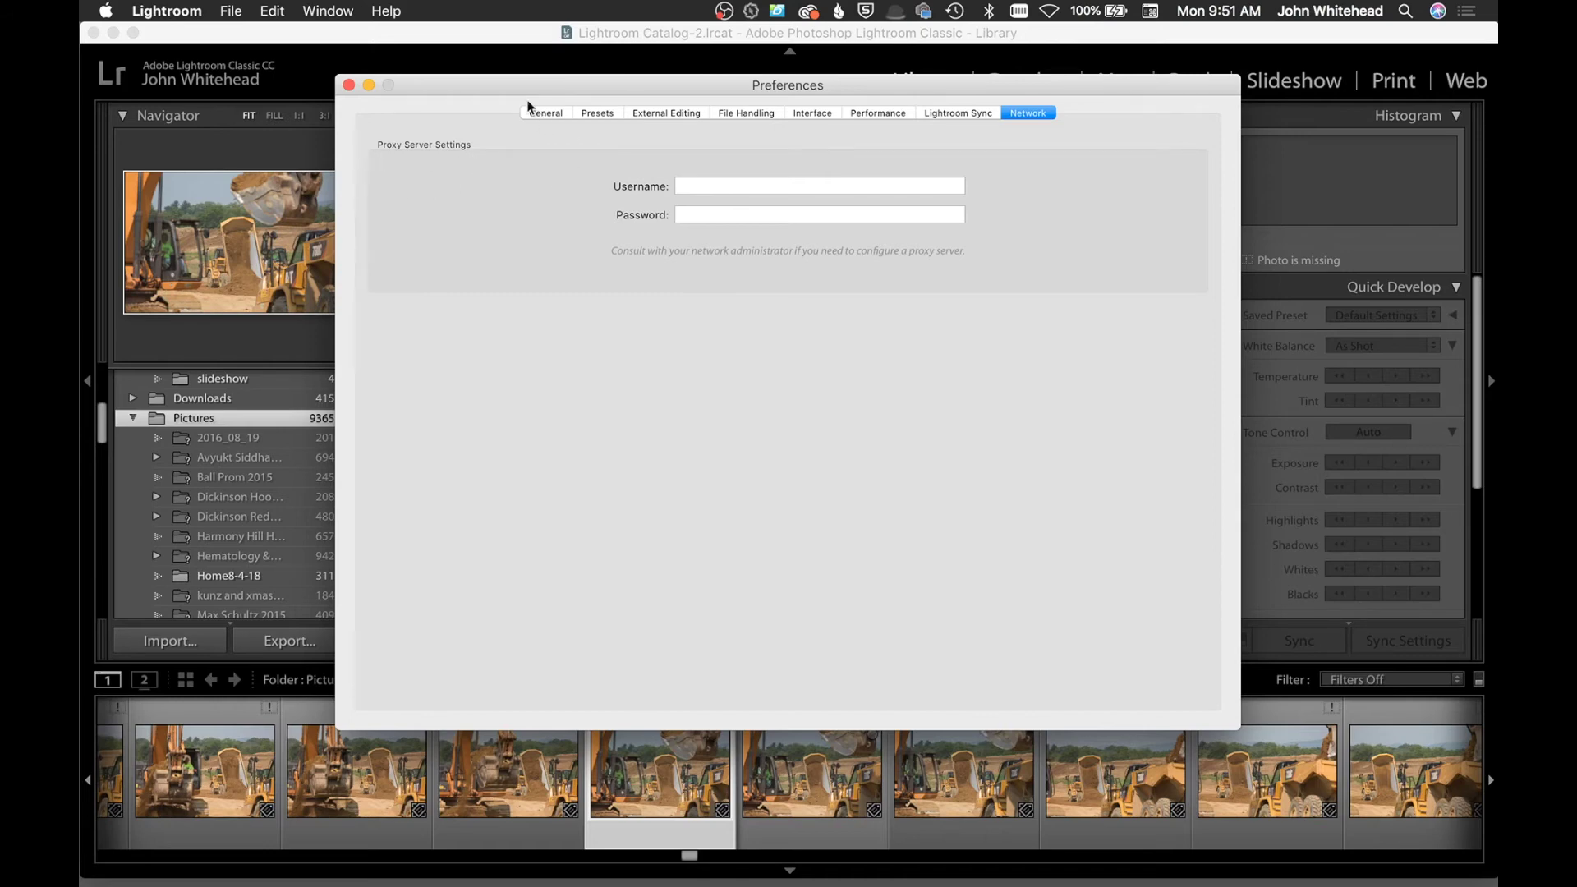
# Return to the General preferences showing English language and loading the most recent catalog at startup
pyautogui.click(543, 114)
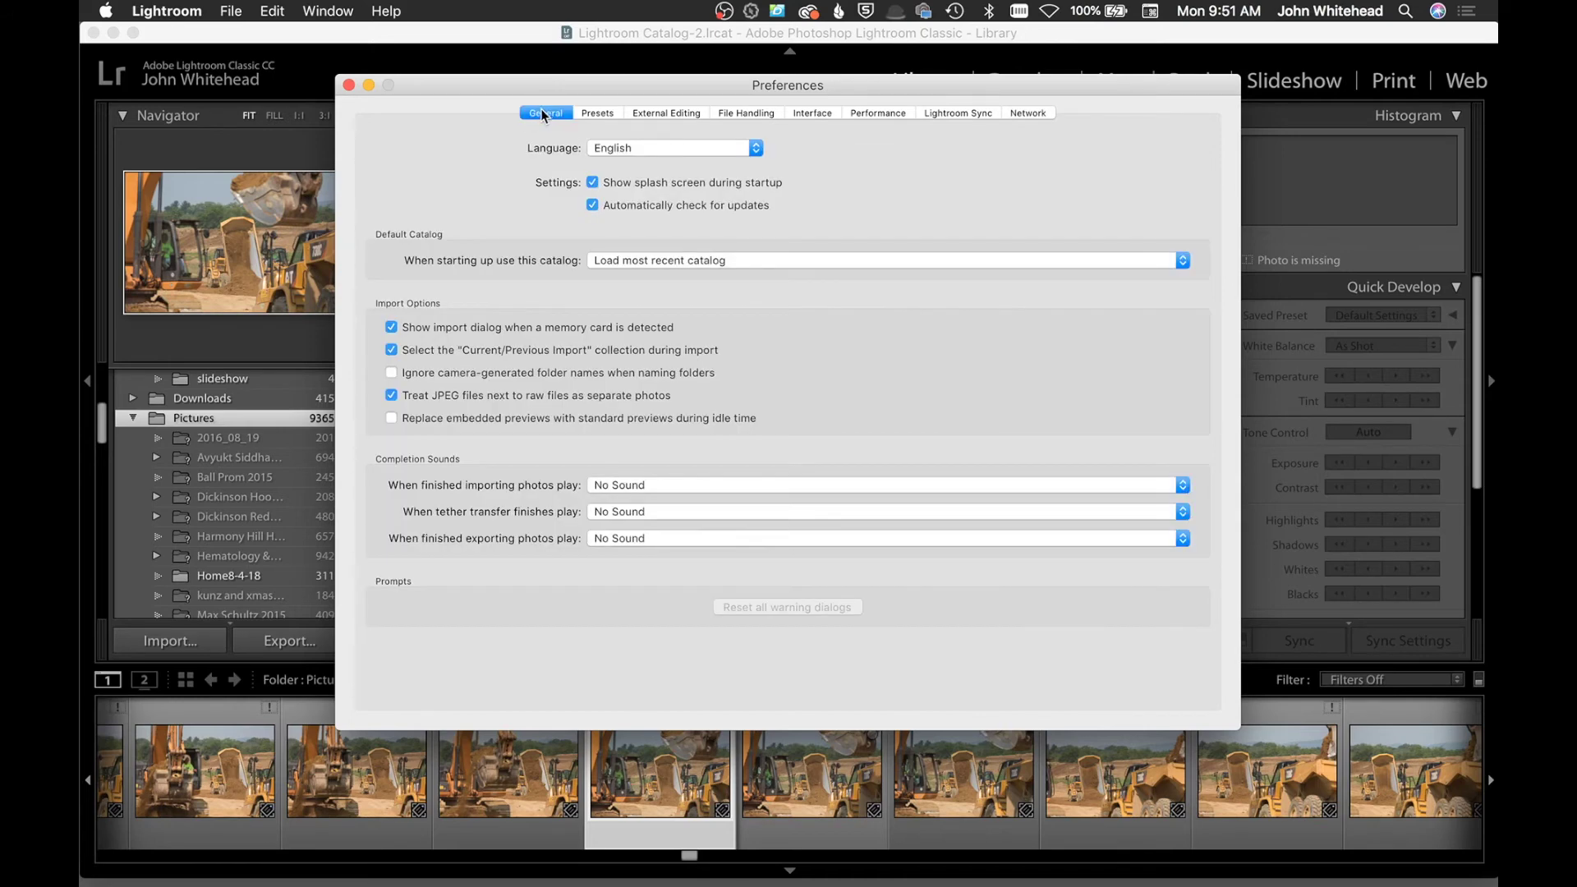